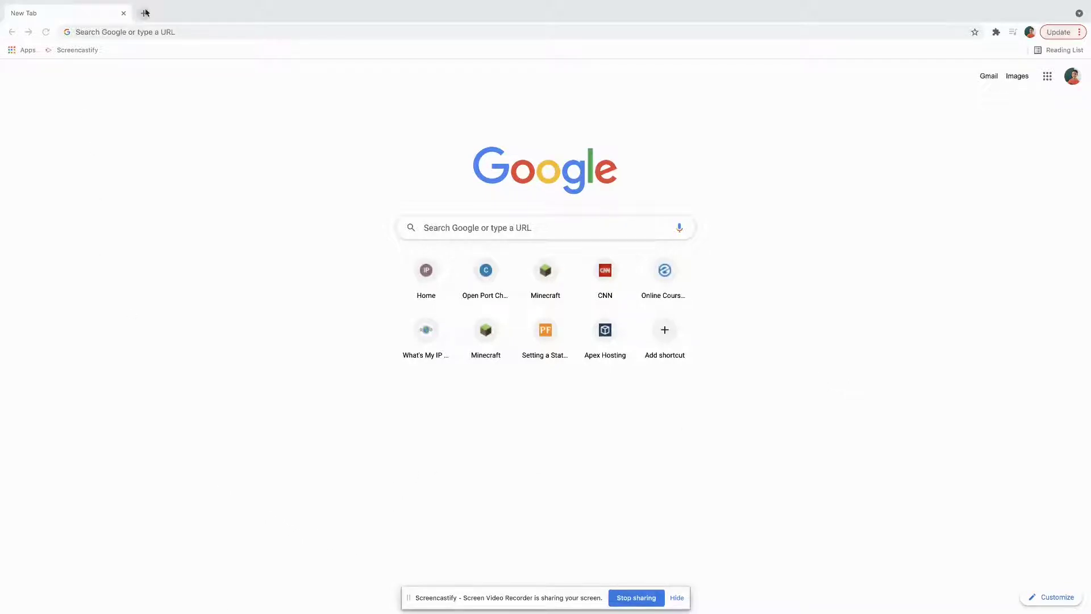
# Step: Search Google for screencastify
pyautogui.click(170, 30)
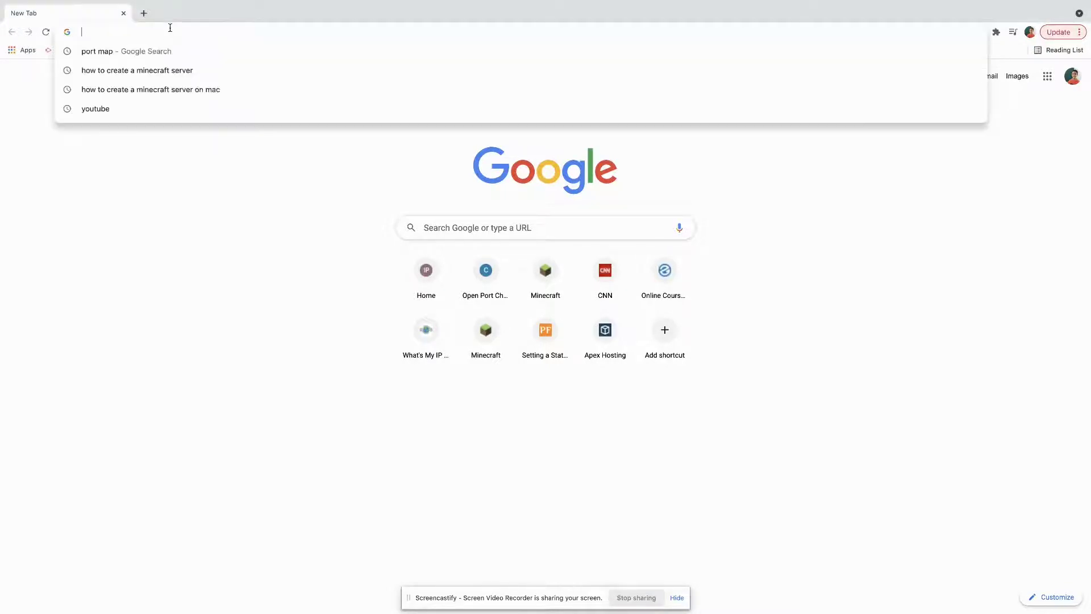
pyautogui.click(215, 199)
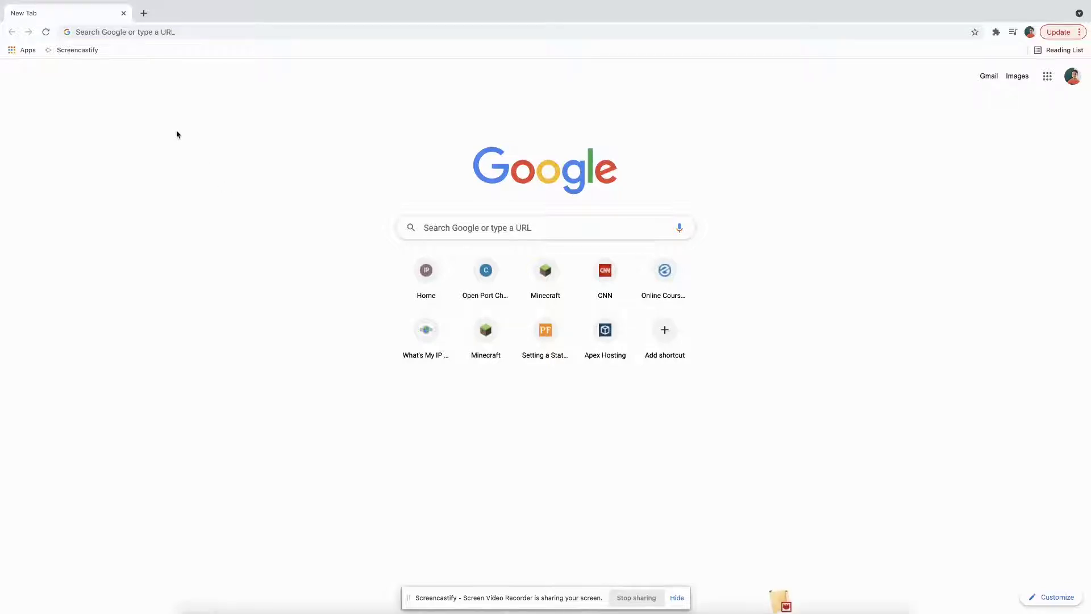
pyautogui.click(174, 34)
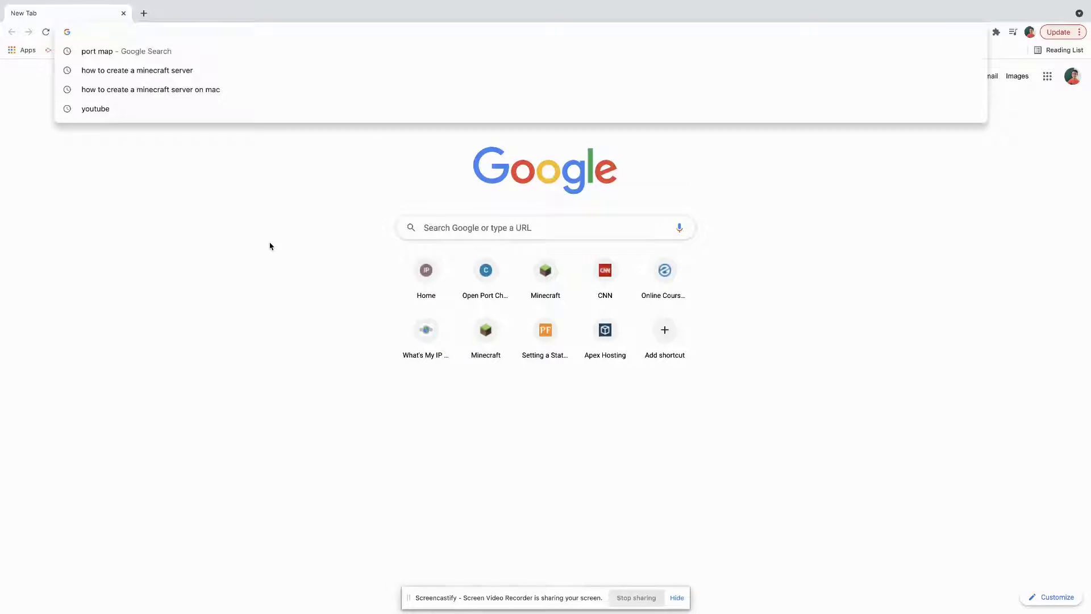
pyautogui.write('Screen')
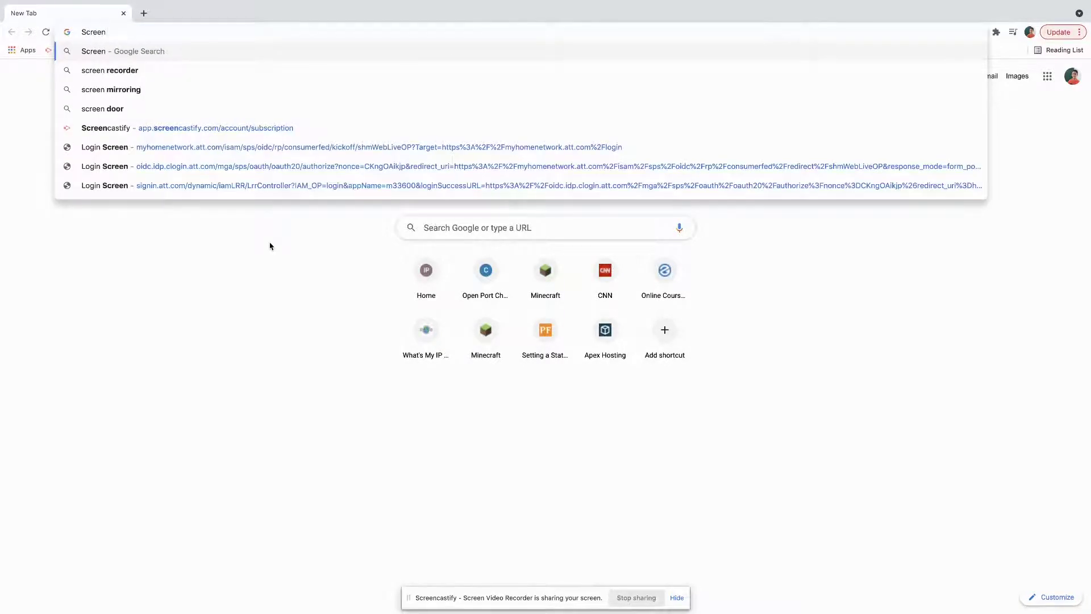
pyautogui.press('Down')
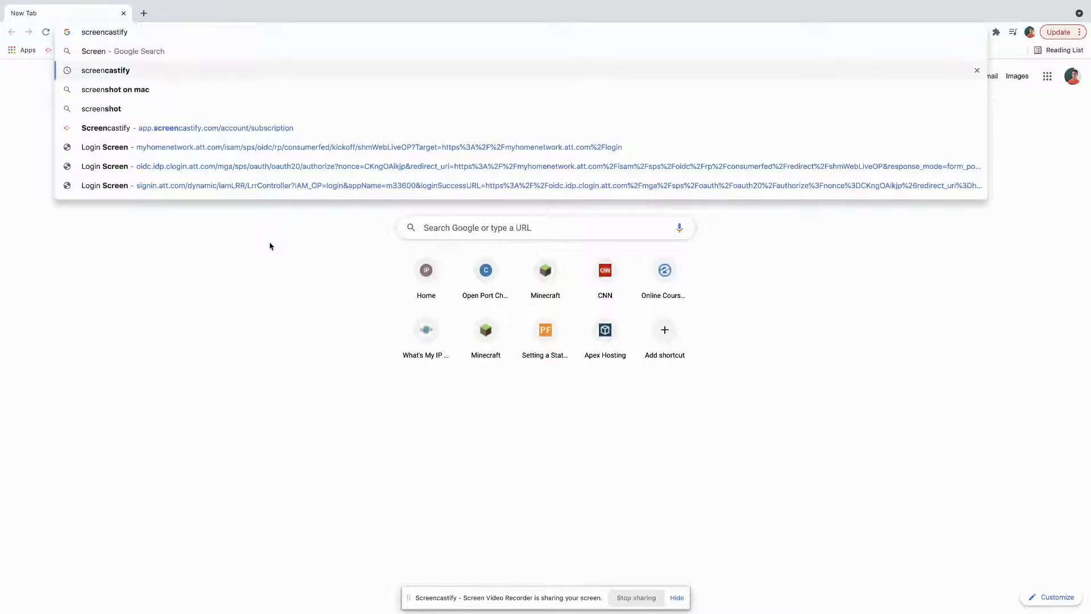
pyautogui.press('Return')
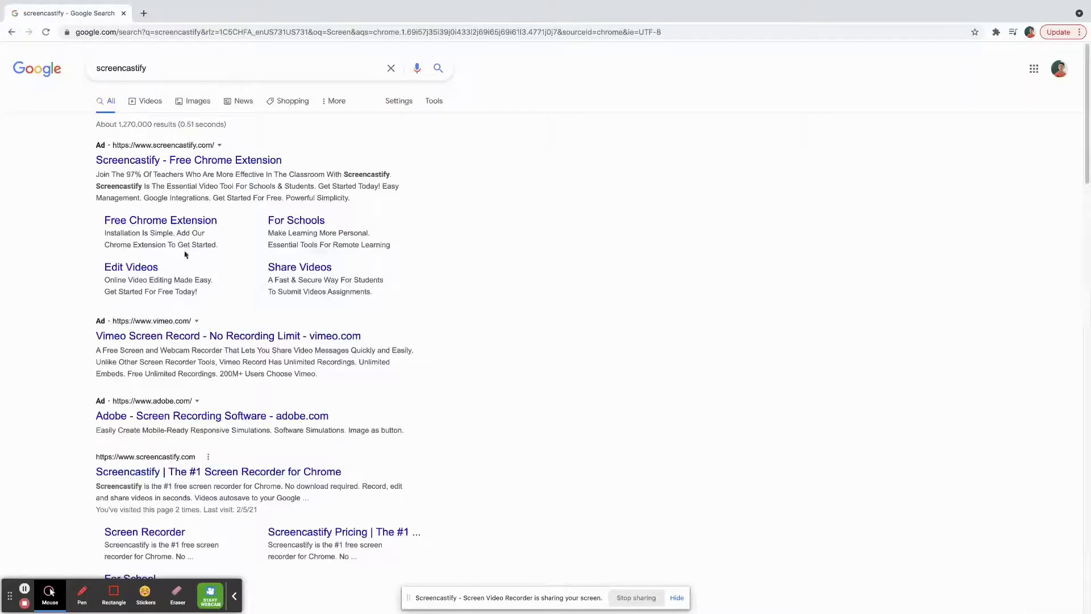
# Step: Open Screencastify's official website from the search results and look over its homepage
pyautogui.click(239, 477)
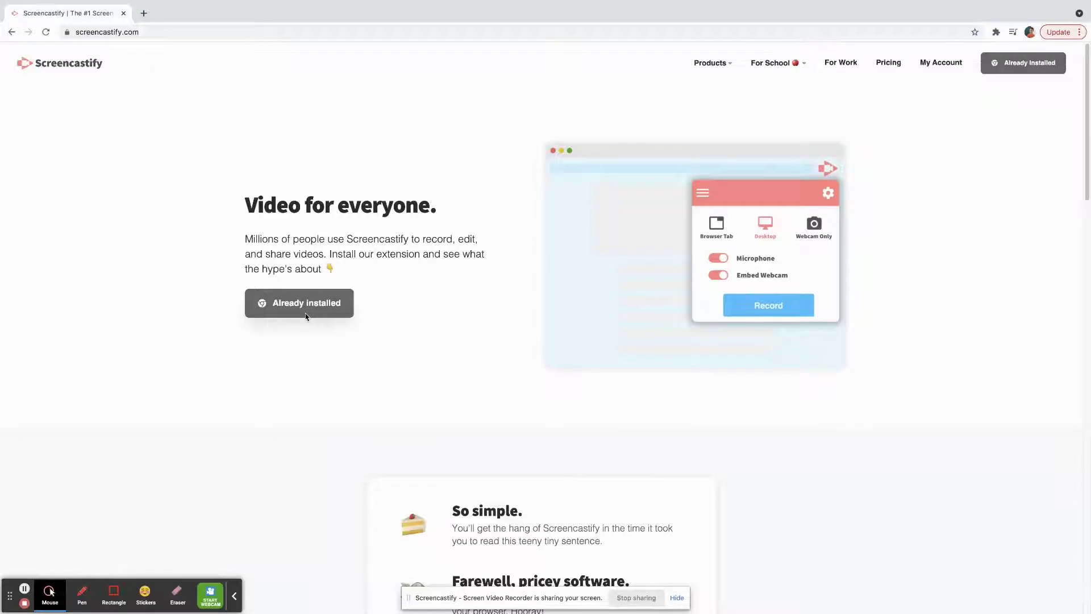
pyautogui.scroll(-1, 637, 442)
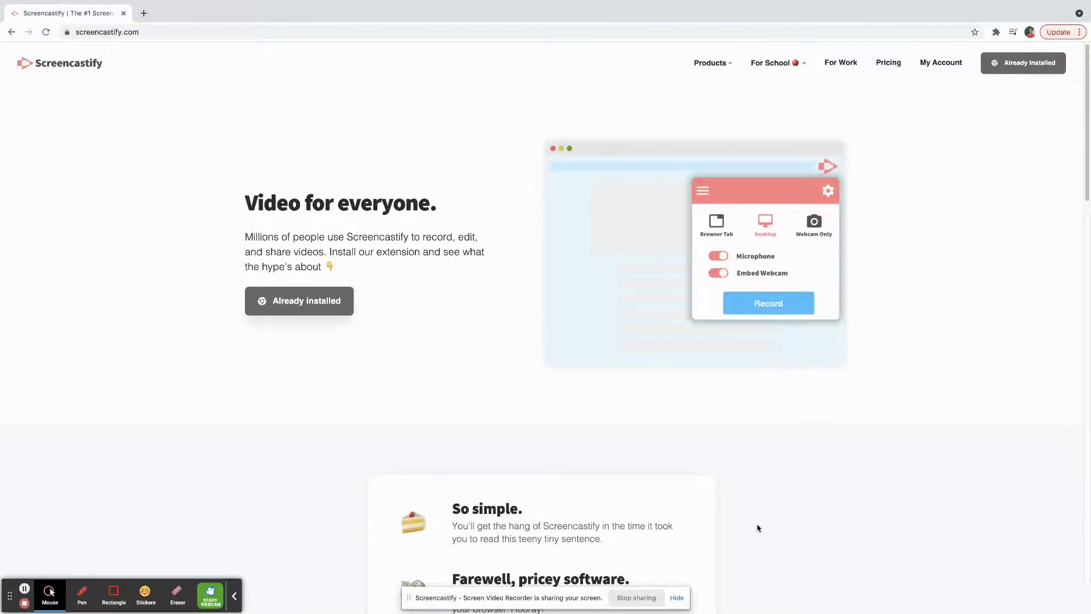
pyautogui.scroll(-5, 757, 528)
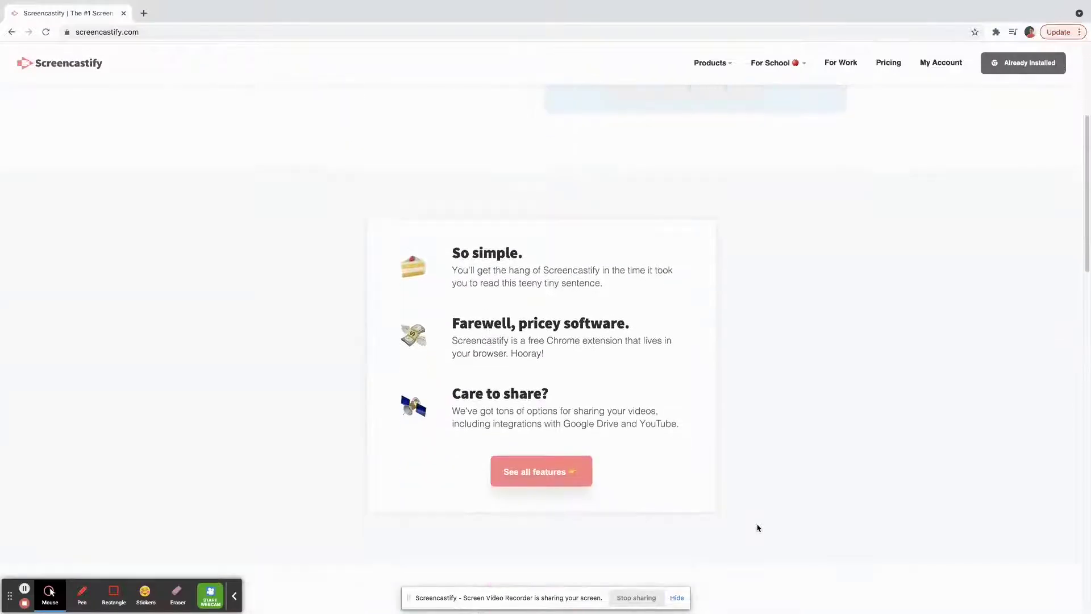
pyautogui.scroll(3, 757, 527)
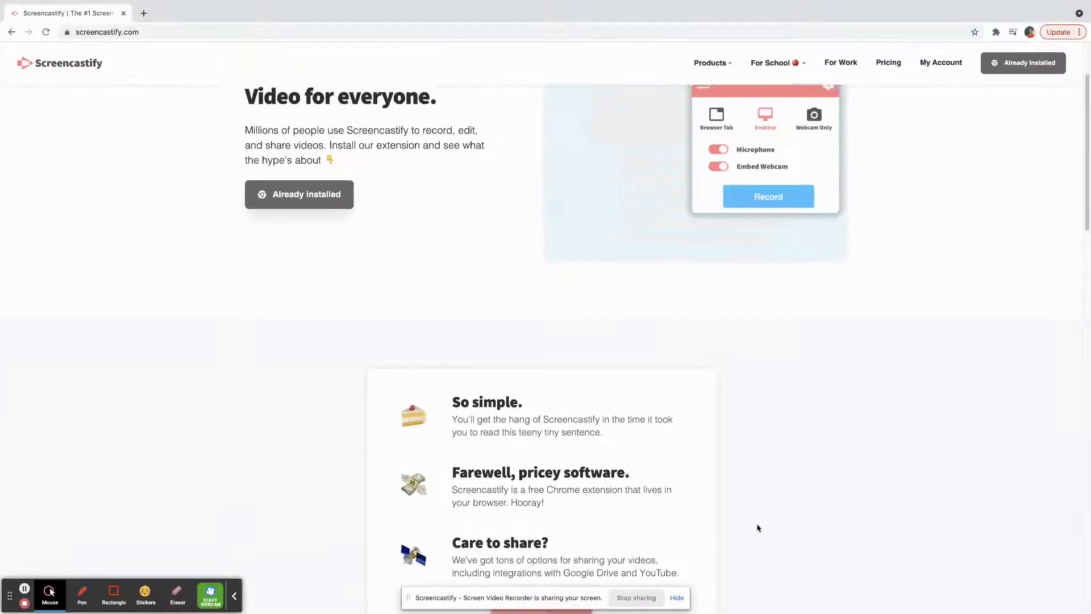
pyautogui.scroll(2, 758, 527)
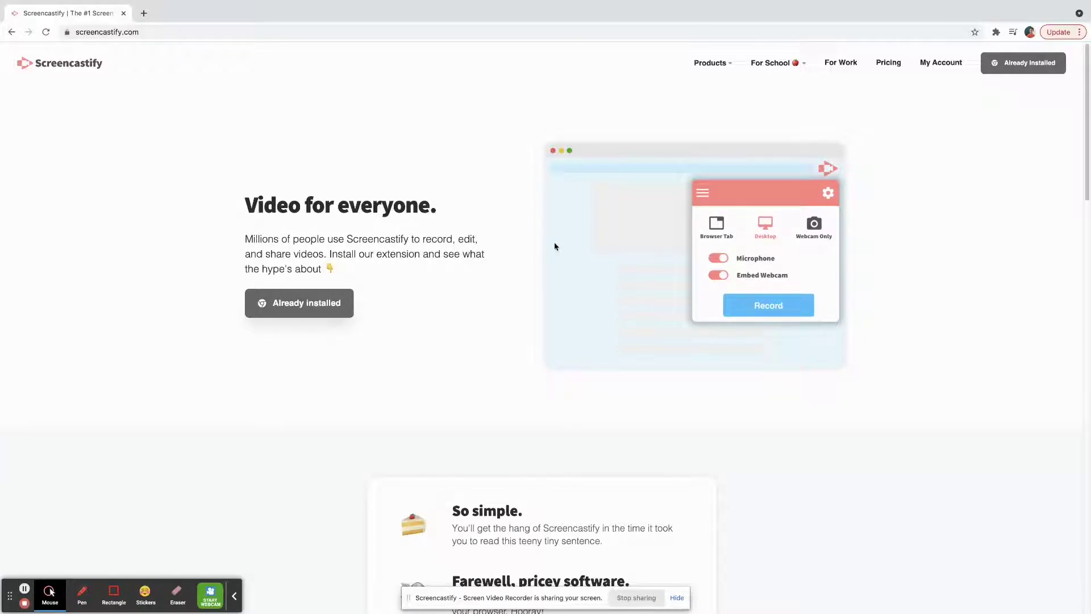
# Step: Open a new browser tab and look through the Screencastify extension's recording controls and additional options
pyautogui.click(145, 13)
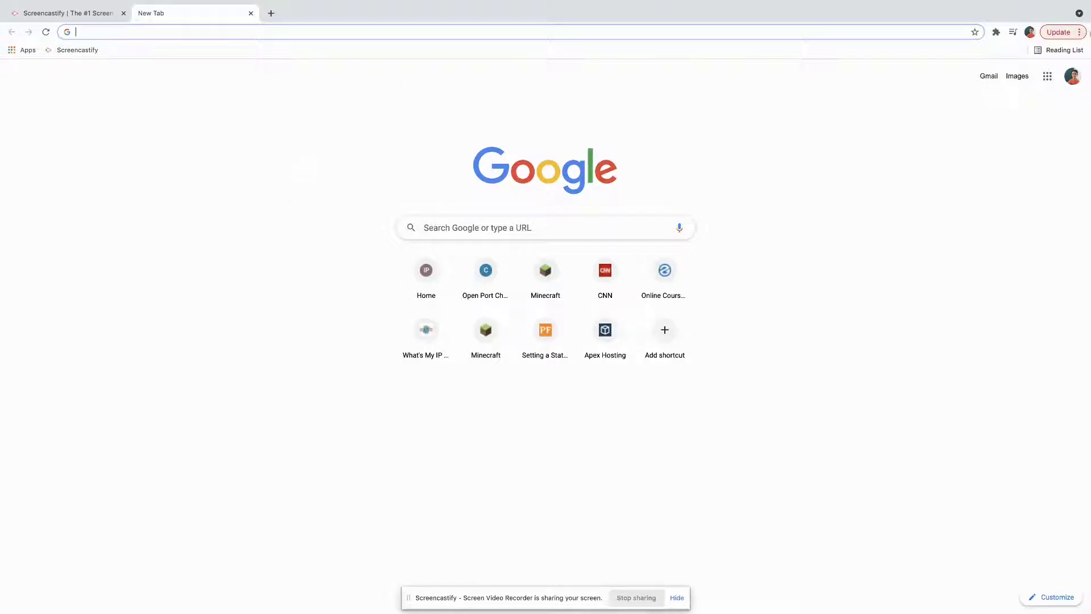
pyautogui.click(996, 33)
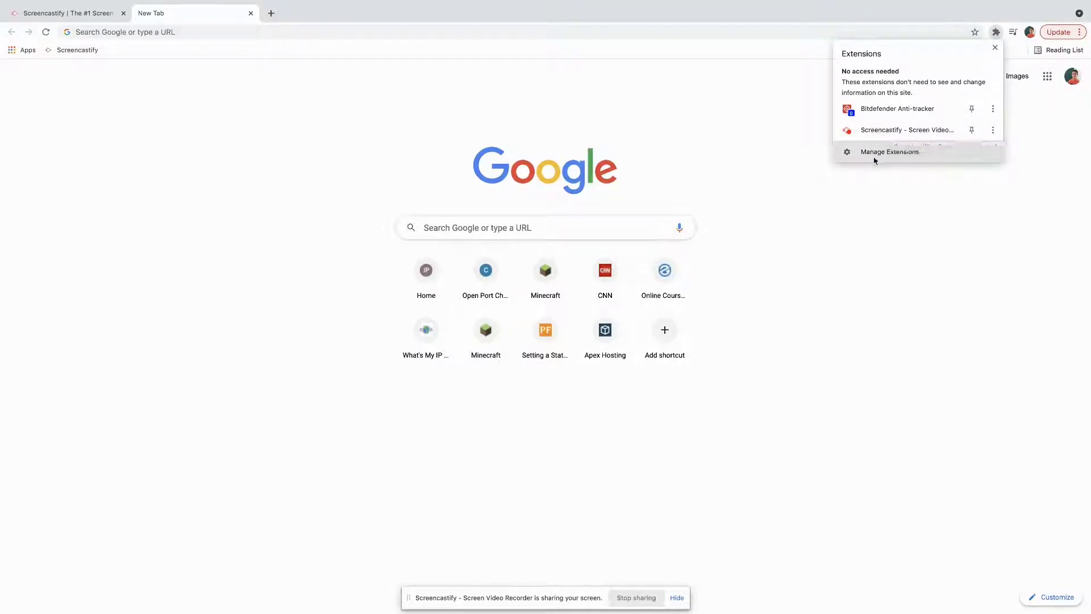
pyautogui.click(867, 132)
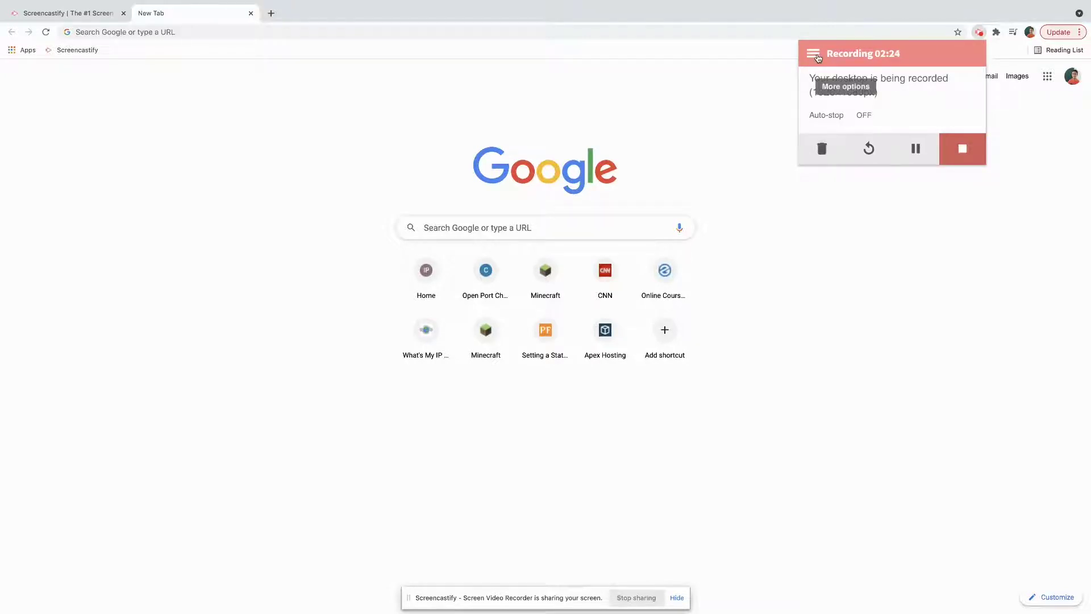
pyautogui.click(814, 54)
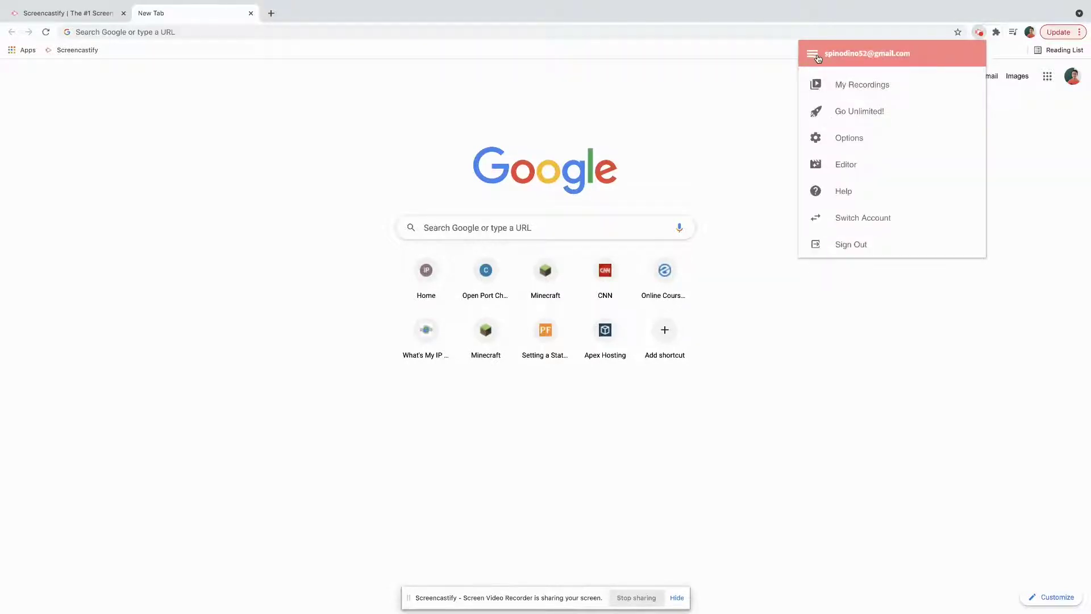
pyautogui.click(817, 57)
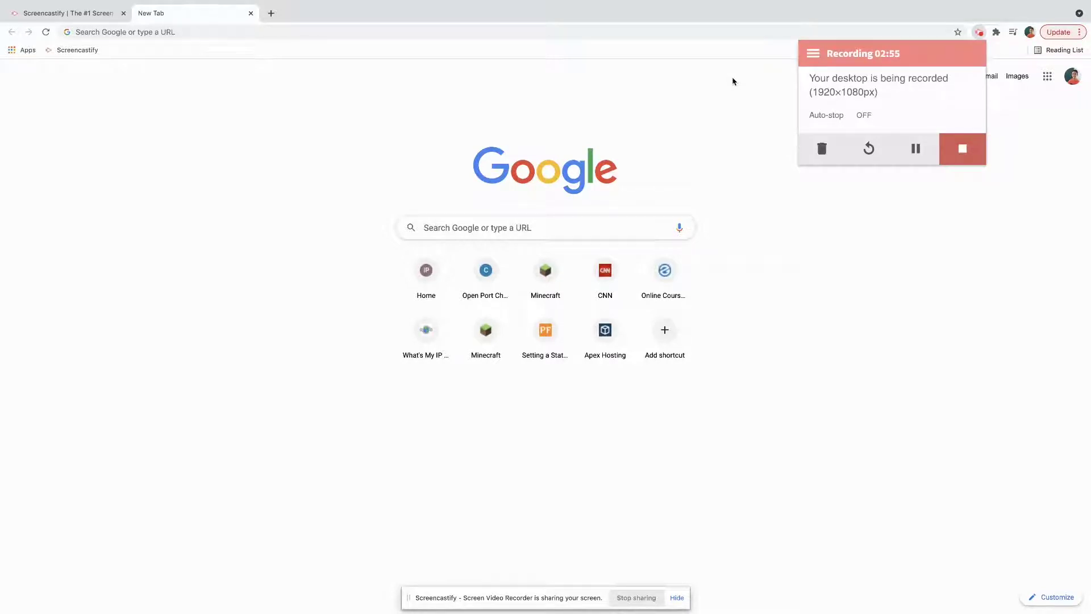
pyautogui.click(738, 90)
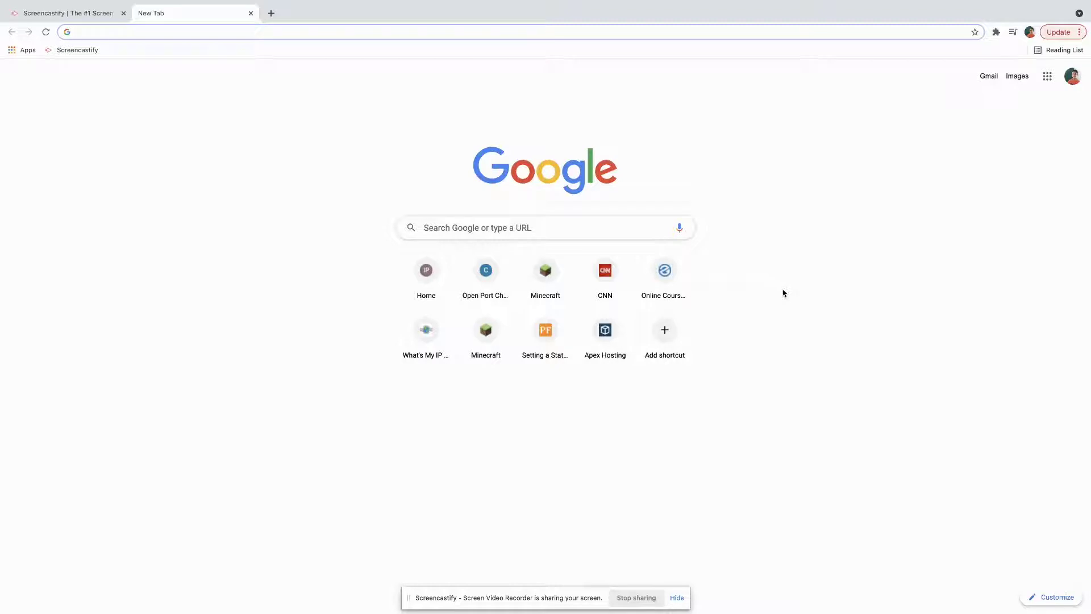
# Step: Bring up the Screencastify extension's controls for the running desktop recording, leaving the recording running
pyautogui.click(996, 31)
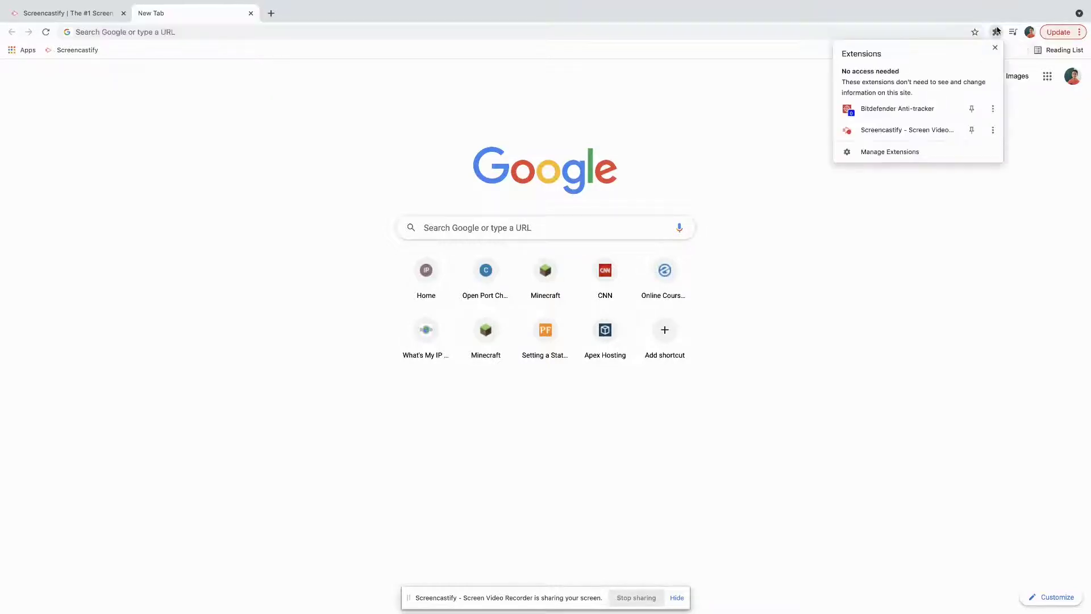
pyautogui.click(937, 132)
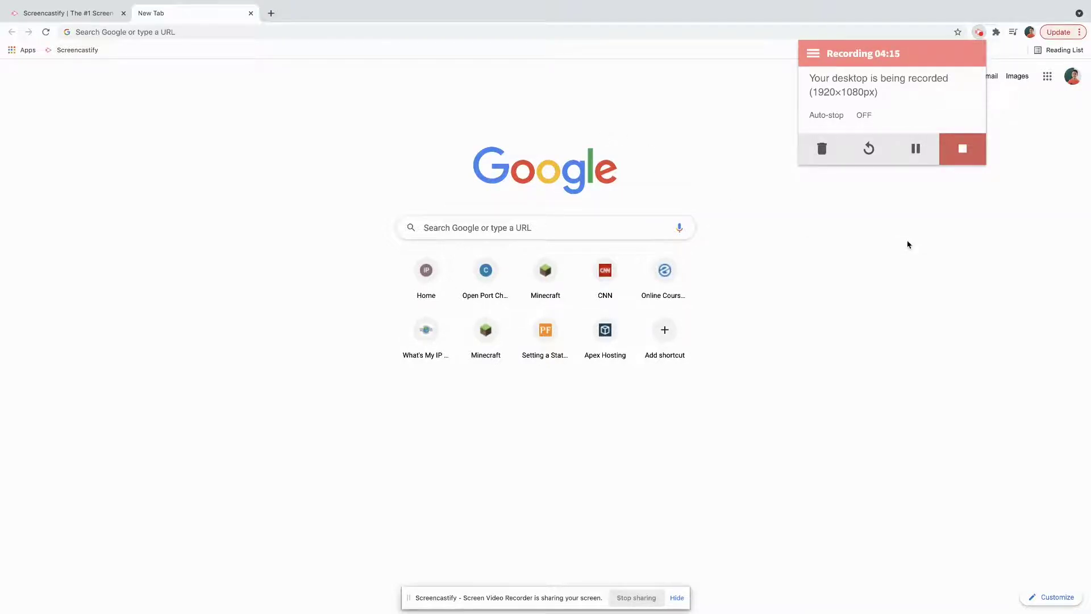
pyautogui.press('Escape')
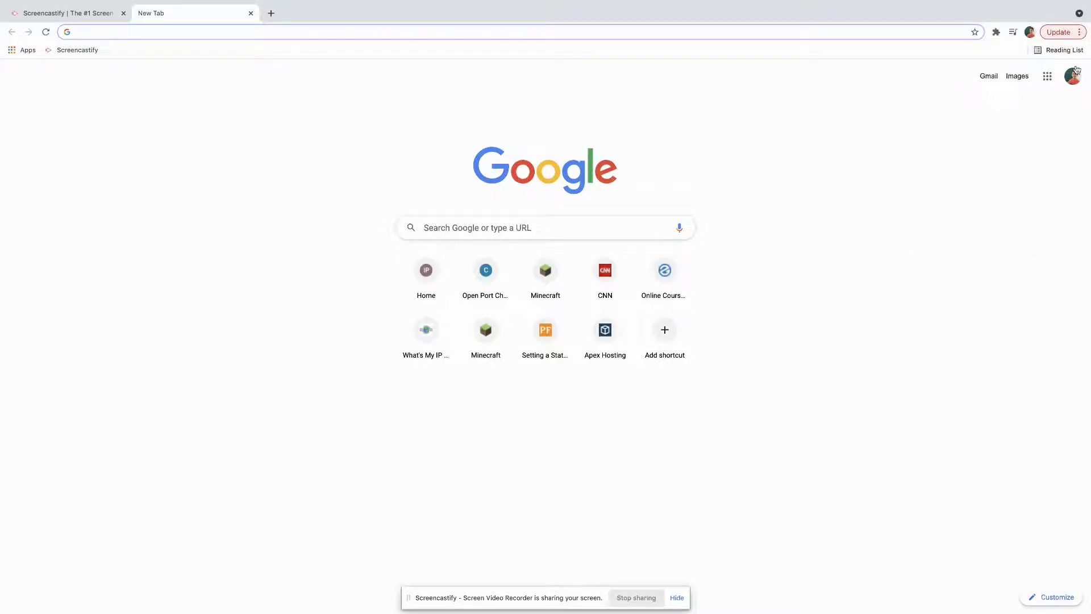
# Step: Stop the running desktop recording through the Screencastify extension
pyautogui.click(995, 33)
pyautogui.click(943, 129)
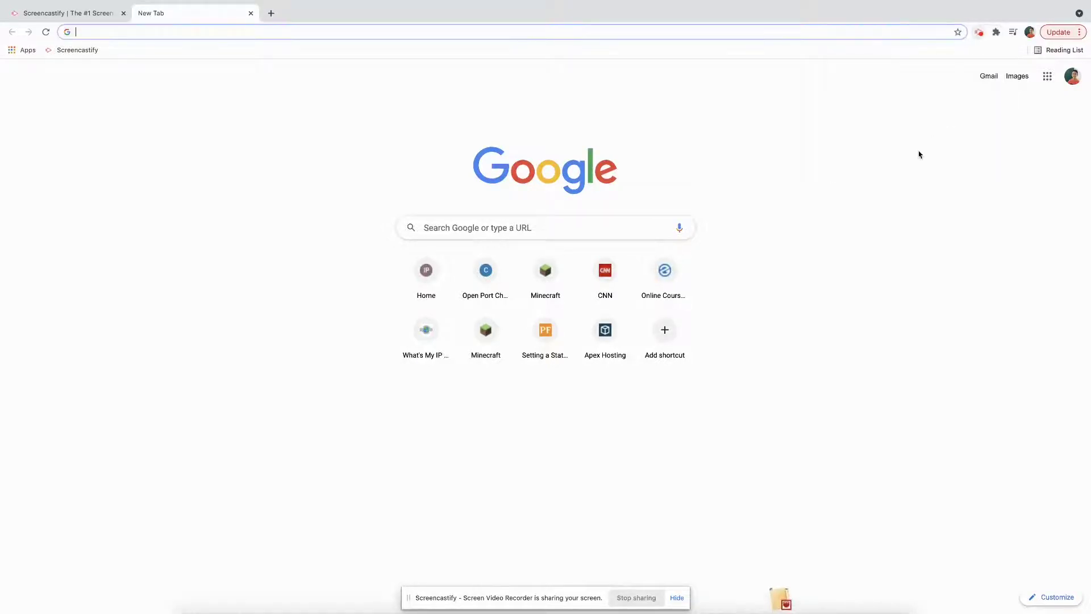
pyautogui.click(962, 148)
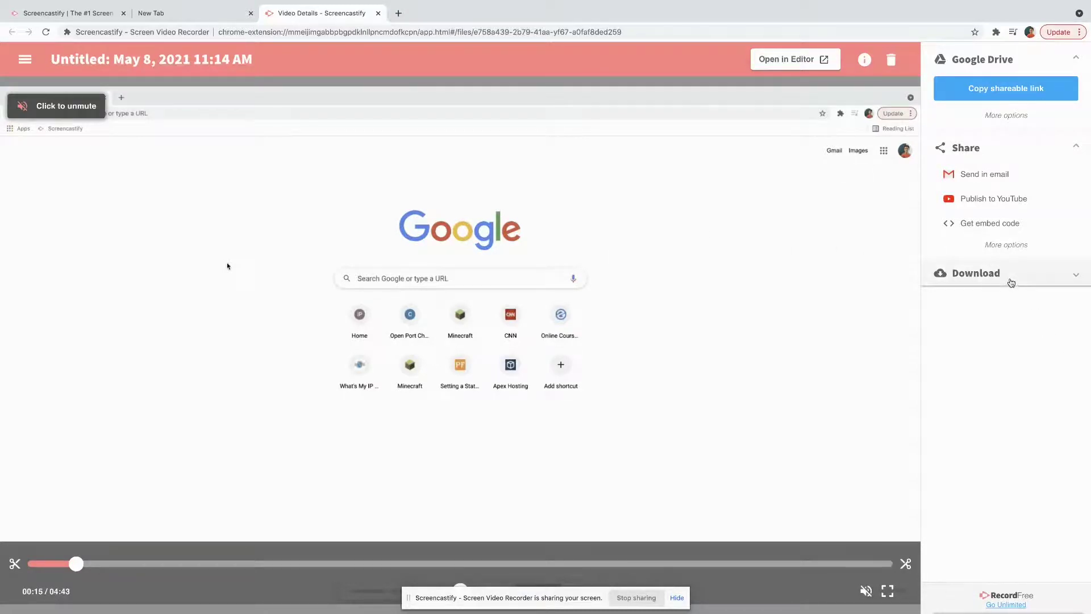
# Step: Export the finished recording as MP4 without fixed frame rate conversion and download the exported file
pyautogui.click(1010, 281)
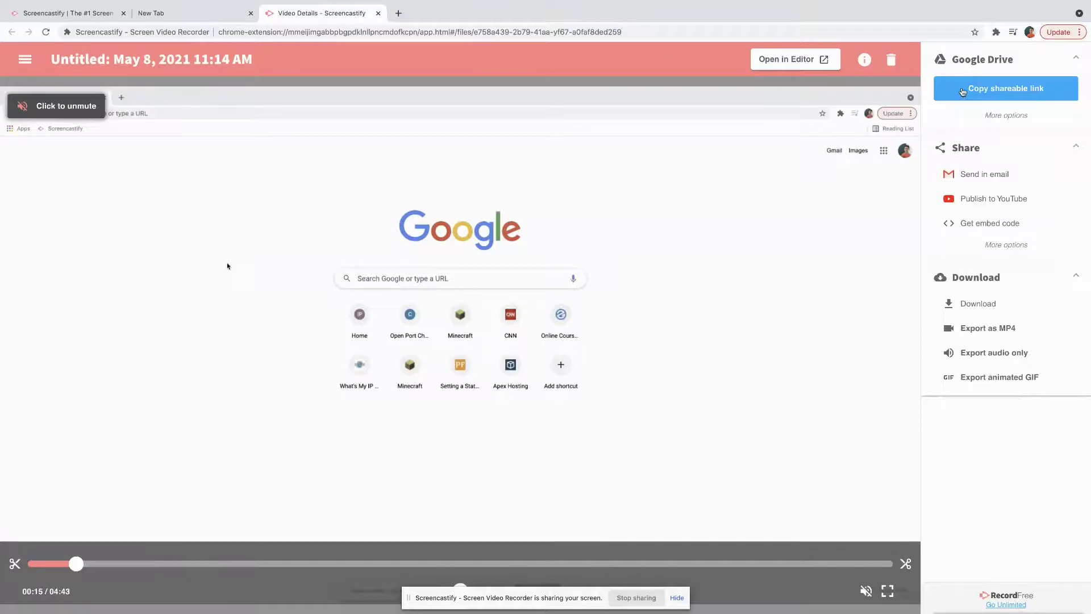
pyautogui.click(1000, 332)
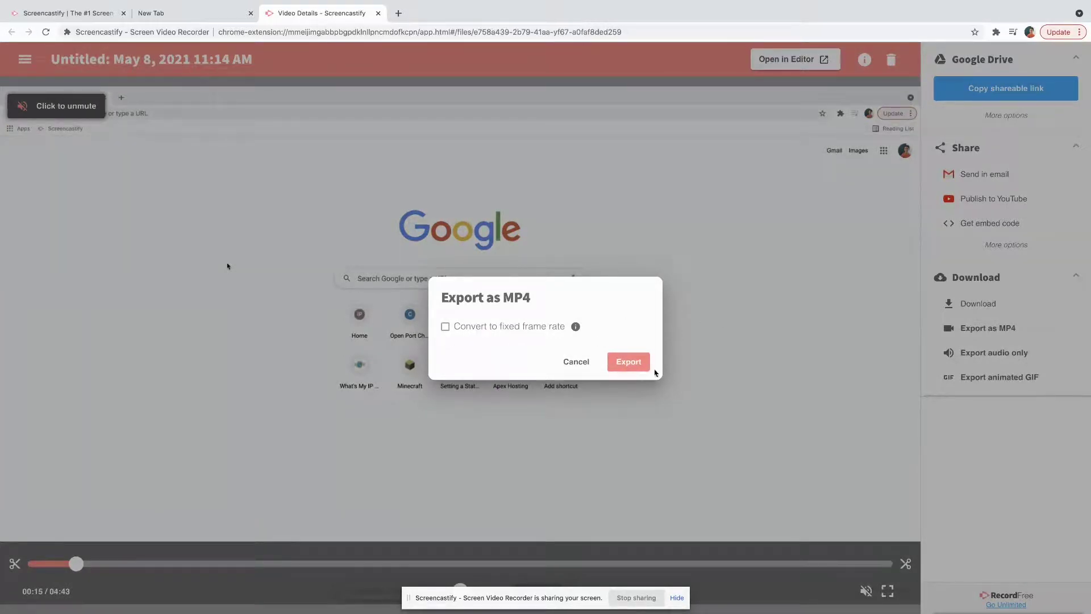
pyautogui.click(628, 362)
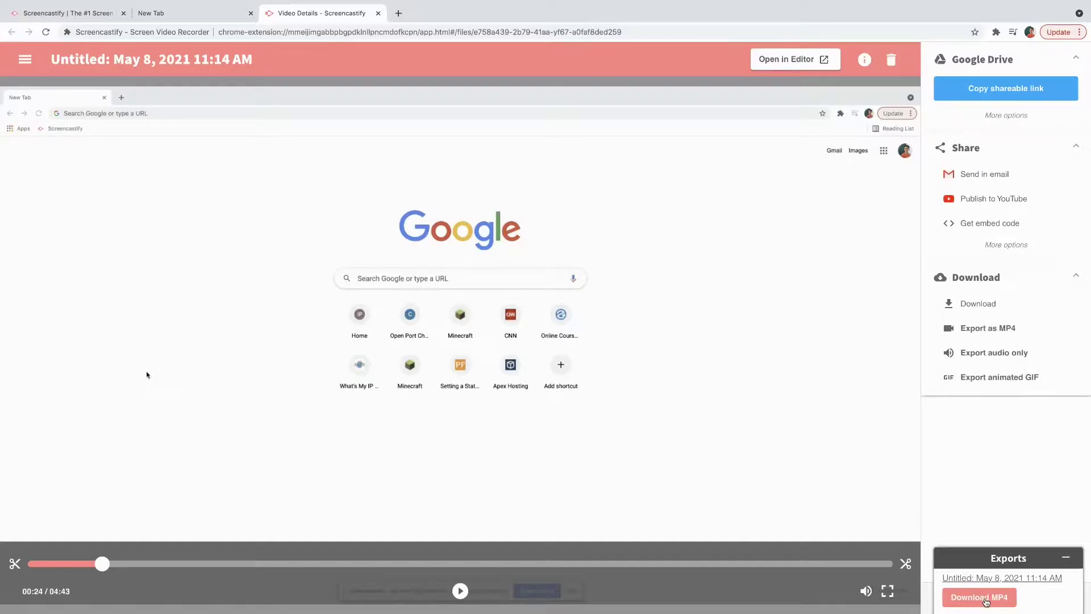
pyautogui.click(983, 600)
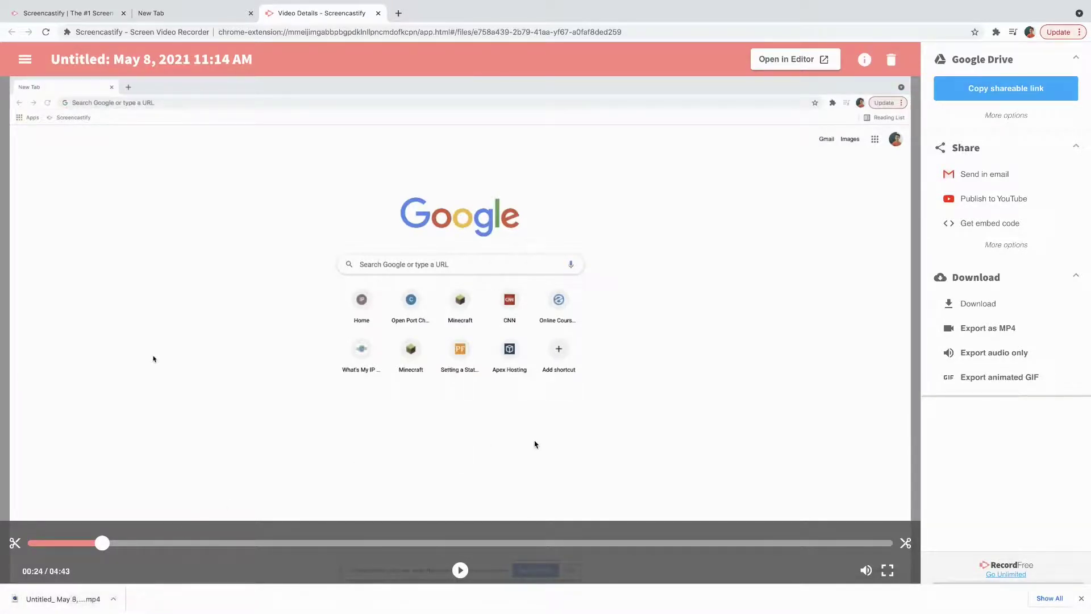
# Step: Open the downloaded MP4 in QuickTime Player and rename it "Screencastify tutorial"
pyautogui.click(88, 592)
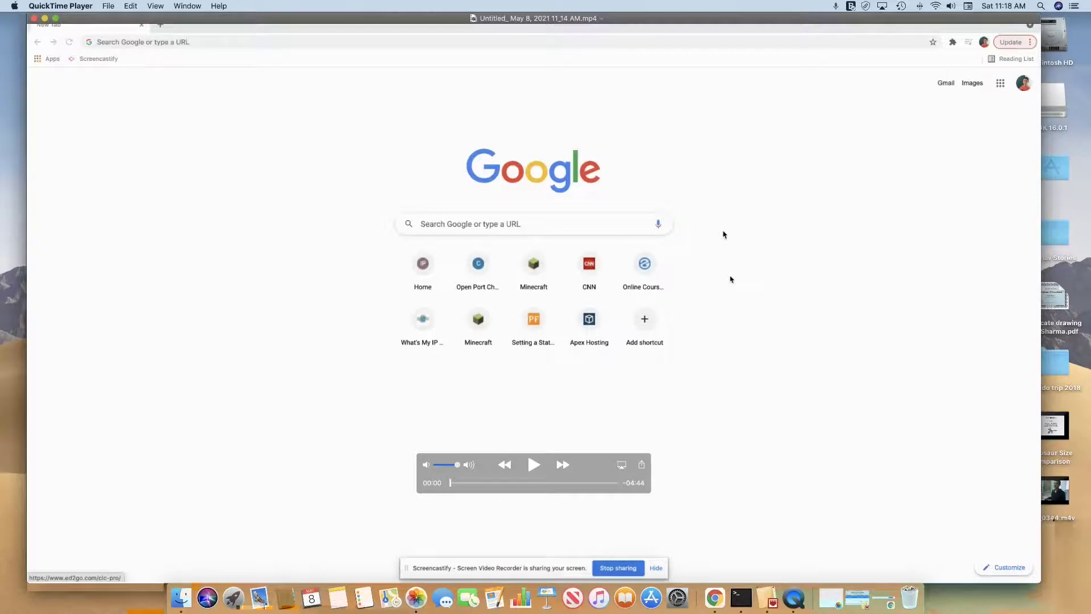
pyautogui.click(602, 20)
pyautogui.click(602, 20)
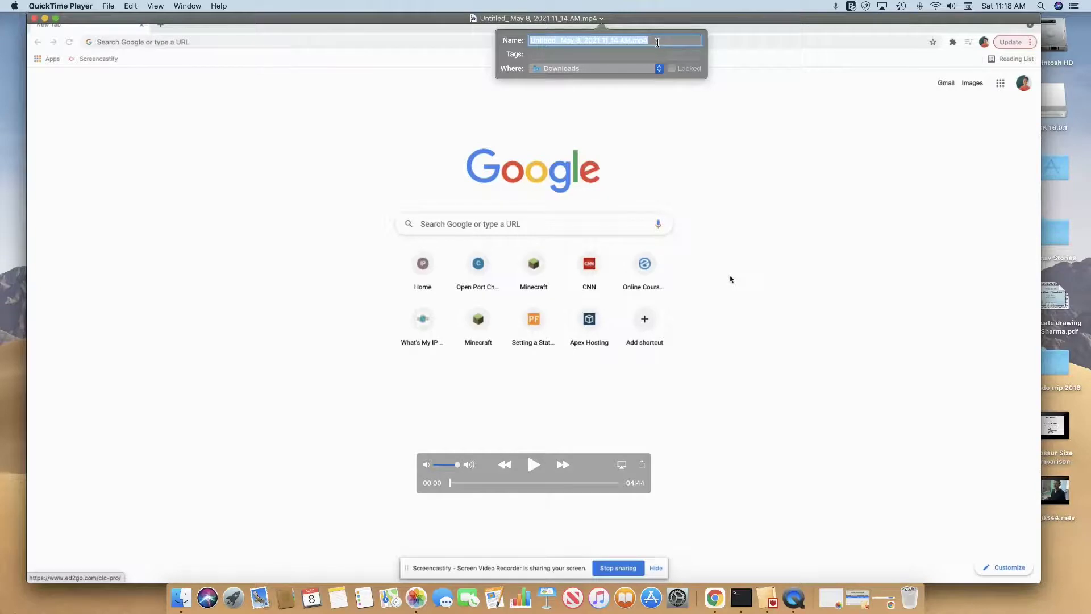
pyautogui.write('Screenca')
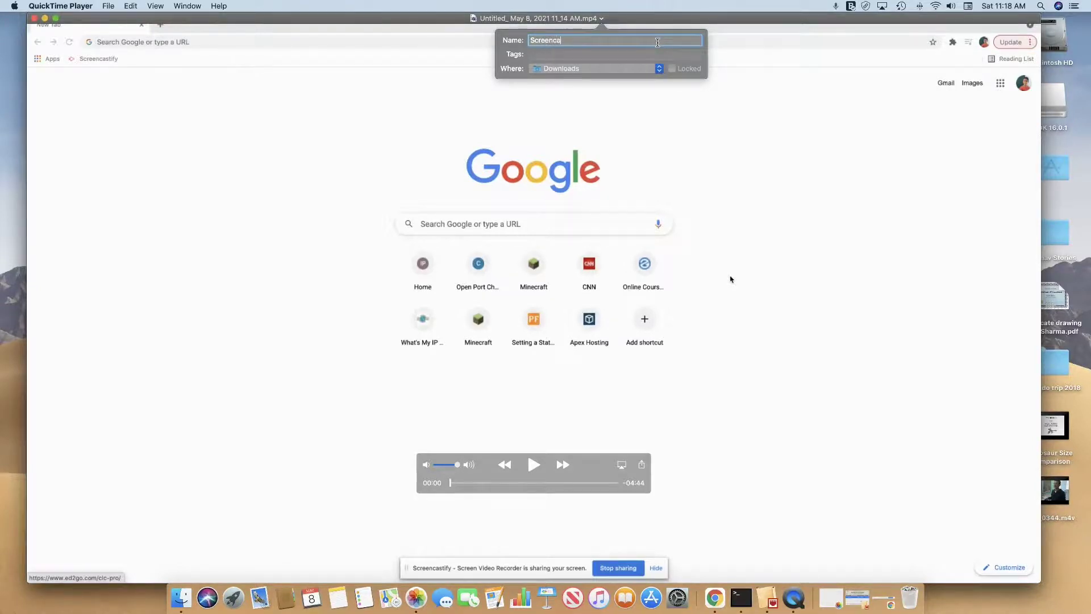
pyautogui.write('stify tutorial')
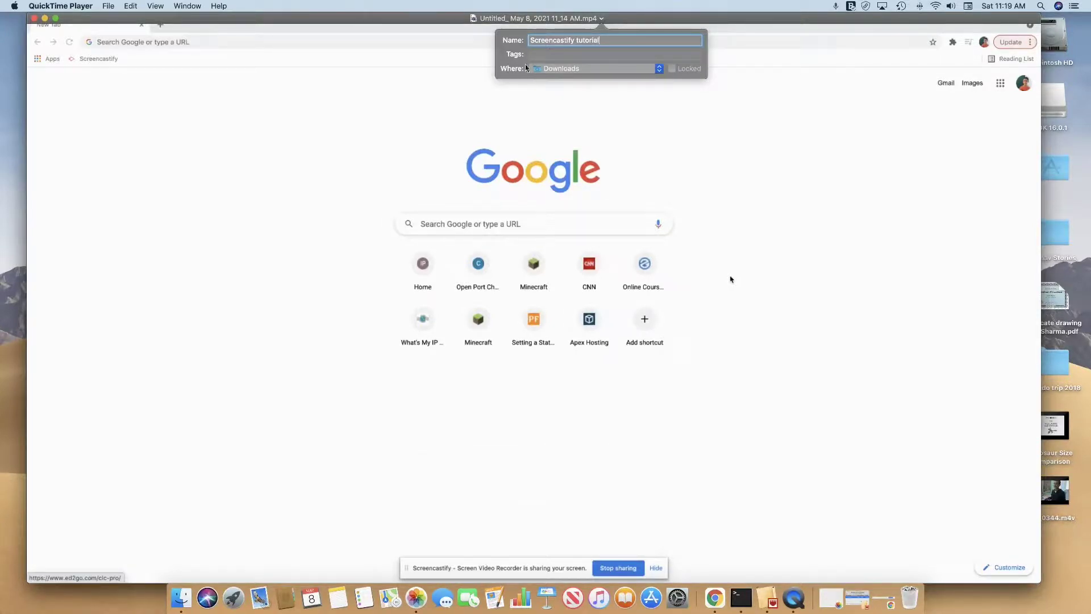
# Step: Move the Screencastify tutorial video to the Desktop and back to the Downloads folder
pyautogui.click(658, 69)
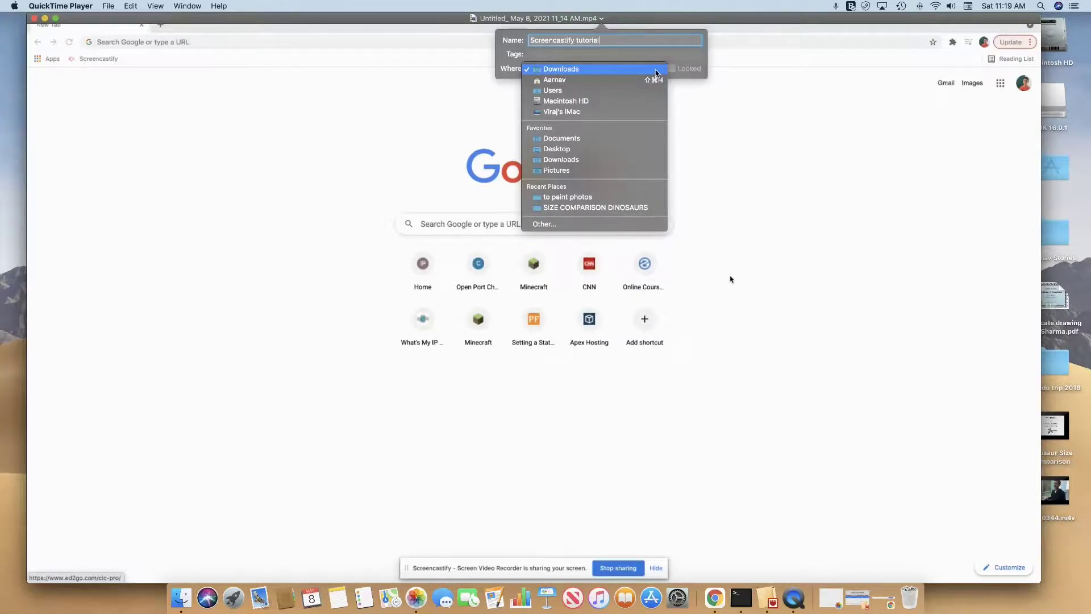
pyautogui.click(555, 150)
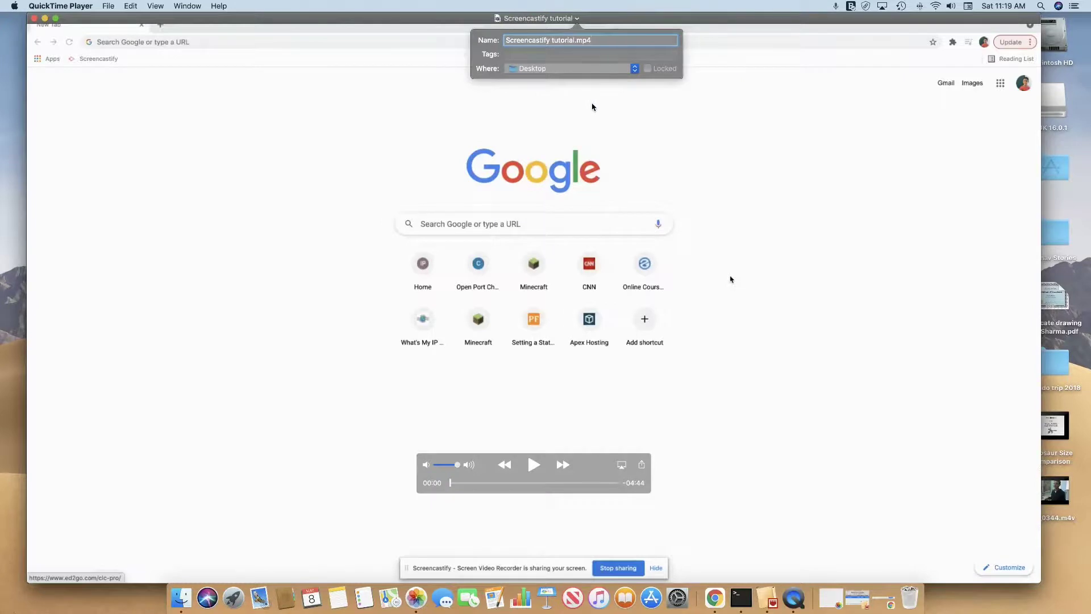
pyautogui.click(631, 69)
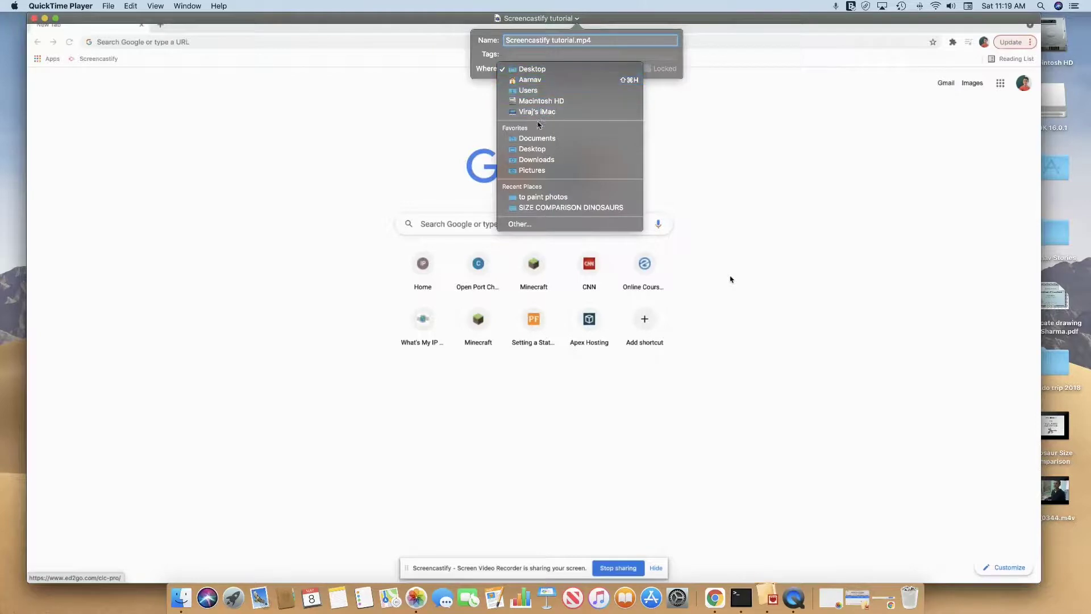
pyautogui.click(550, 160)
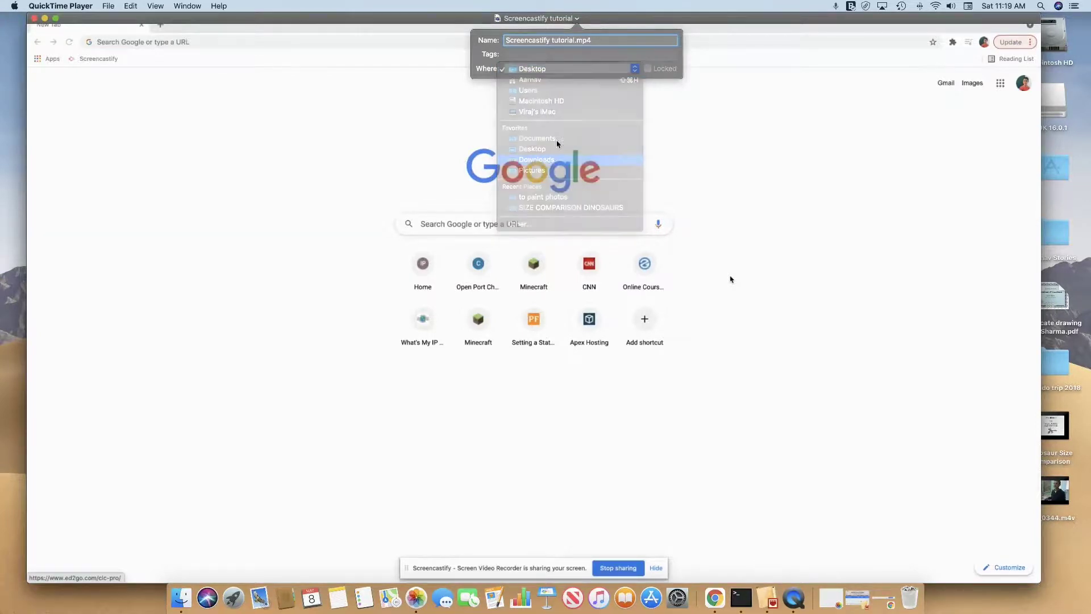
# Step: Set the storage location of Screencastify tutorial.mp4 to the Desktop
pyautogui.click(643, 68)
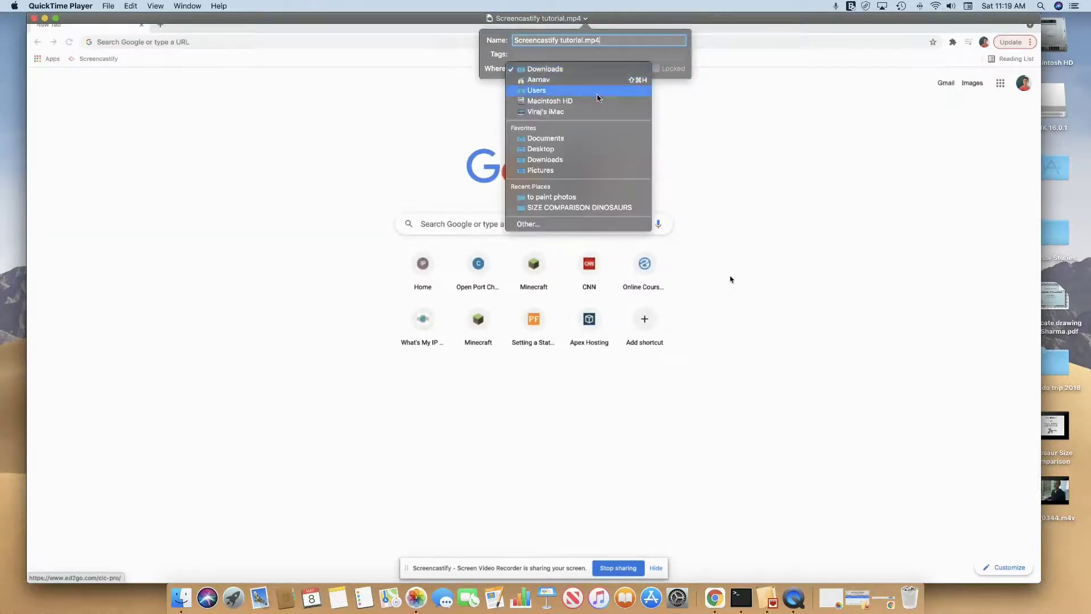
pyautogui.click(551, 151)
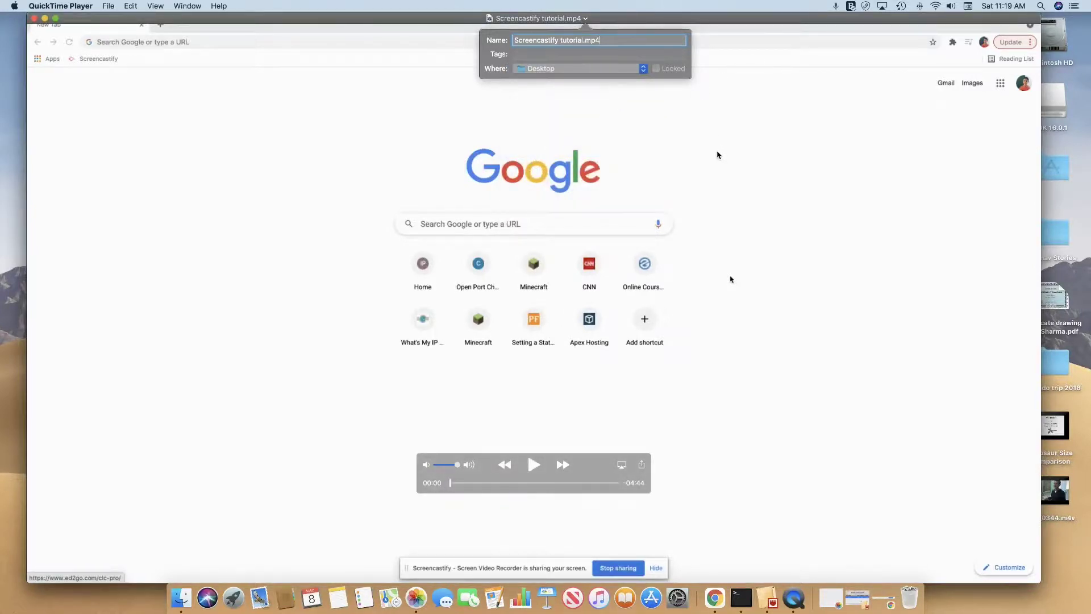
pyautogui.press('Return')
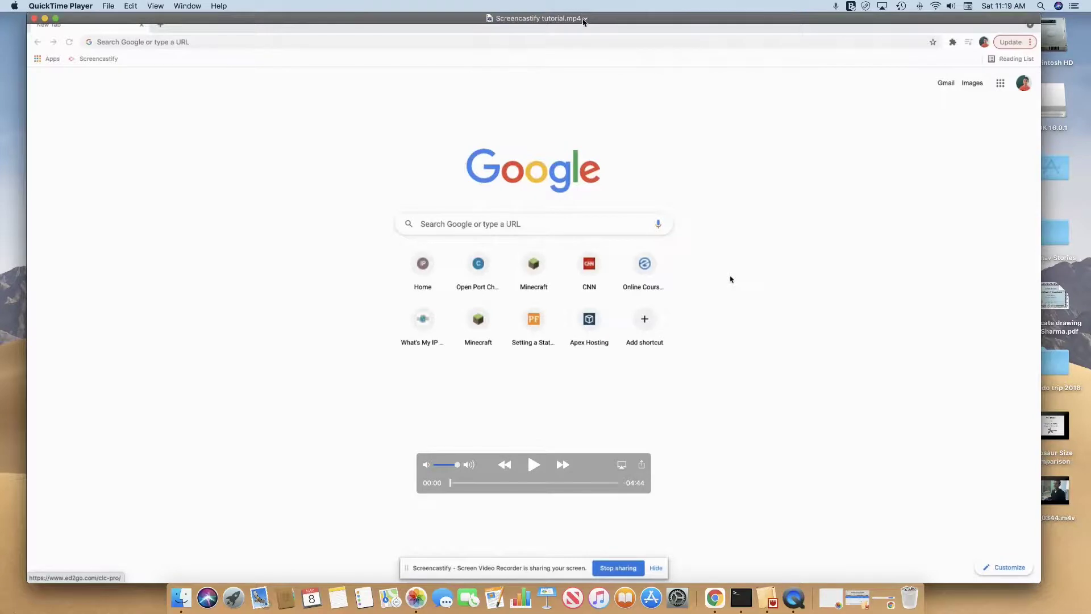
pyautogui.click(584, 19)
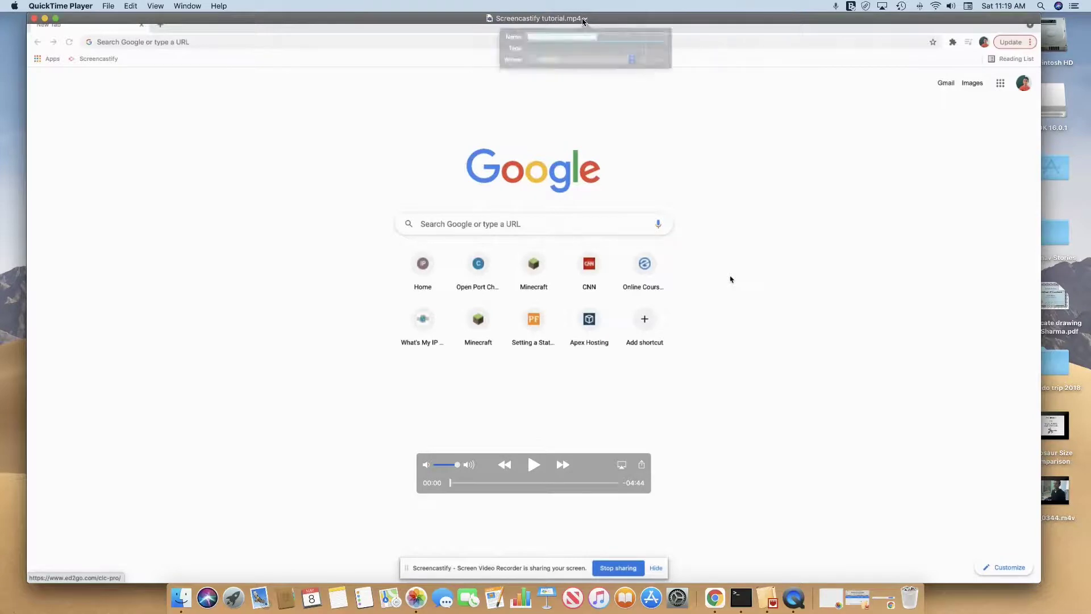
pyautogui.click(733, 179)
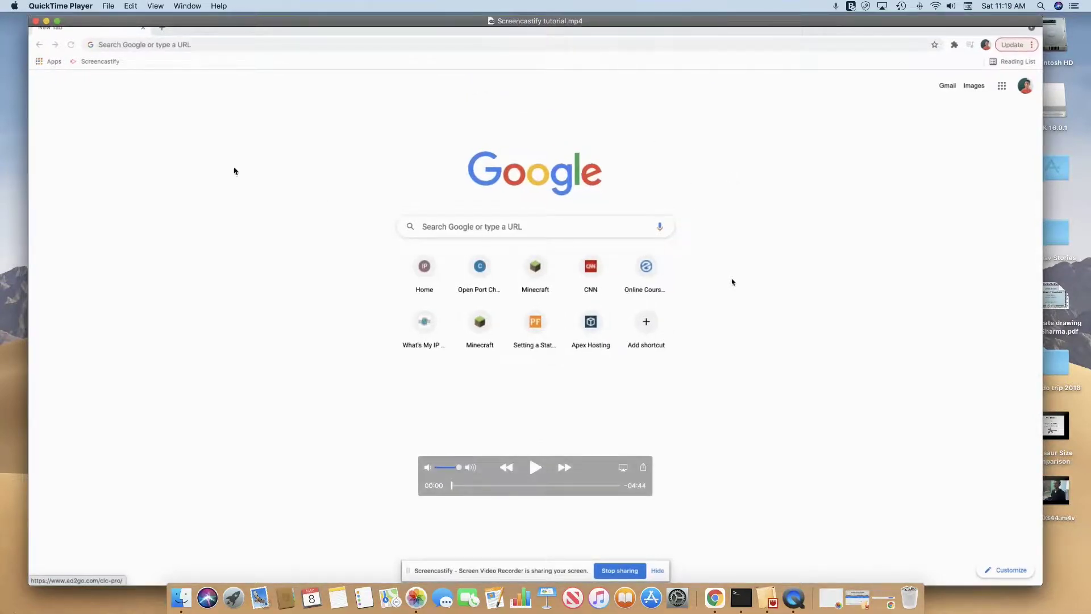
# Step: Check the sharing options of the video in QuickTime Player and close its window
pyautogui.click(644, 471)
pyautogui.click(798, 469)
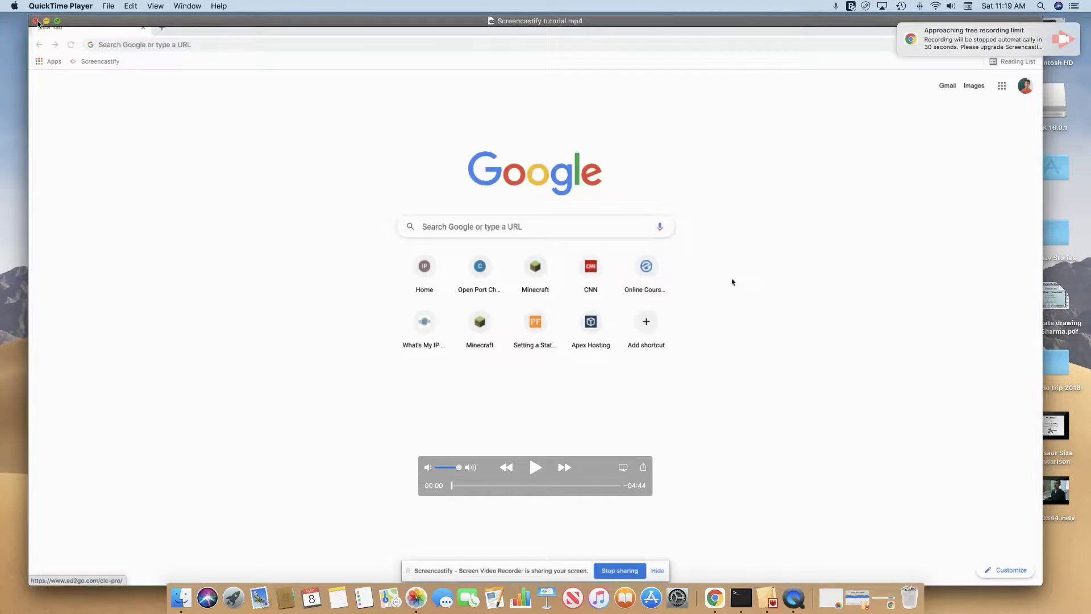
pyautogui.click(36, 21)
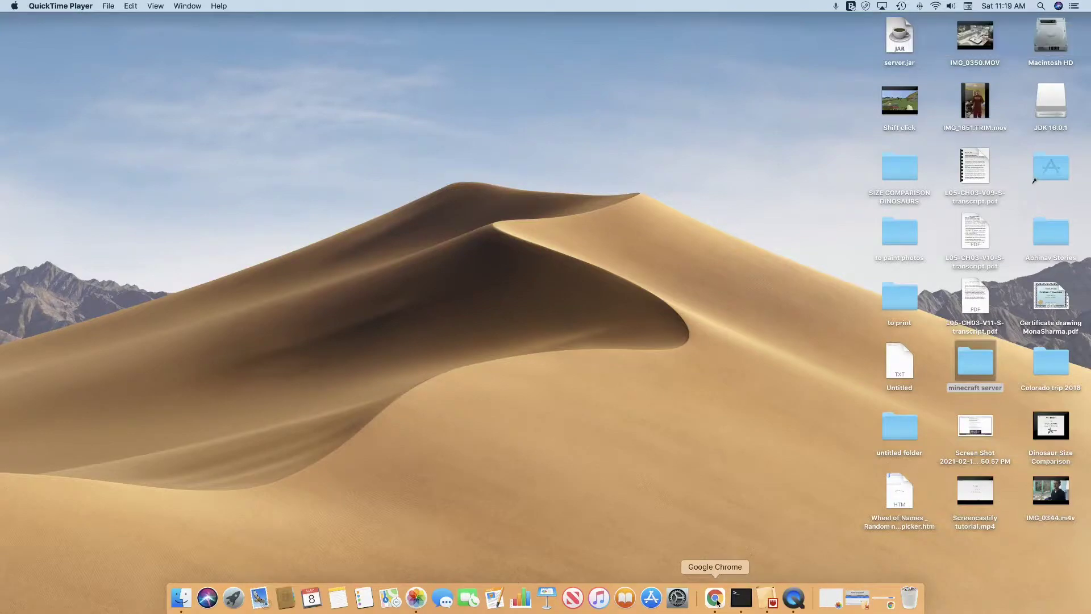
# Step: Switch to Google Chrome and launch the Screencastify extension from the empty new tab page
pyautogui.click(715, 598)
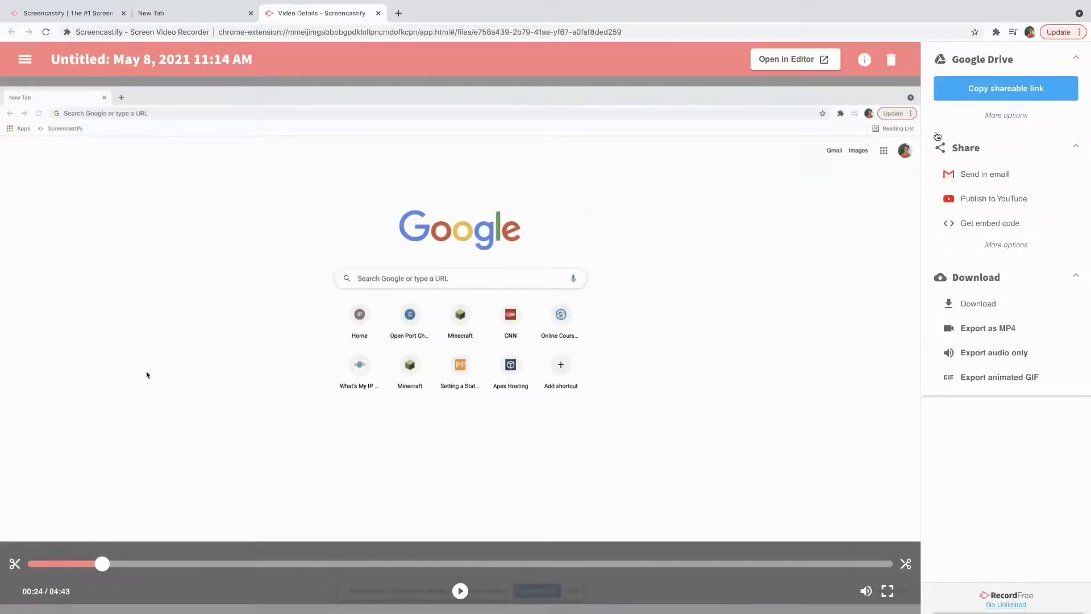
pyautogui.click(176, 17)
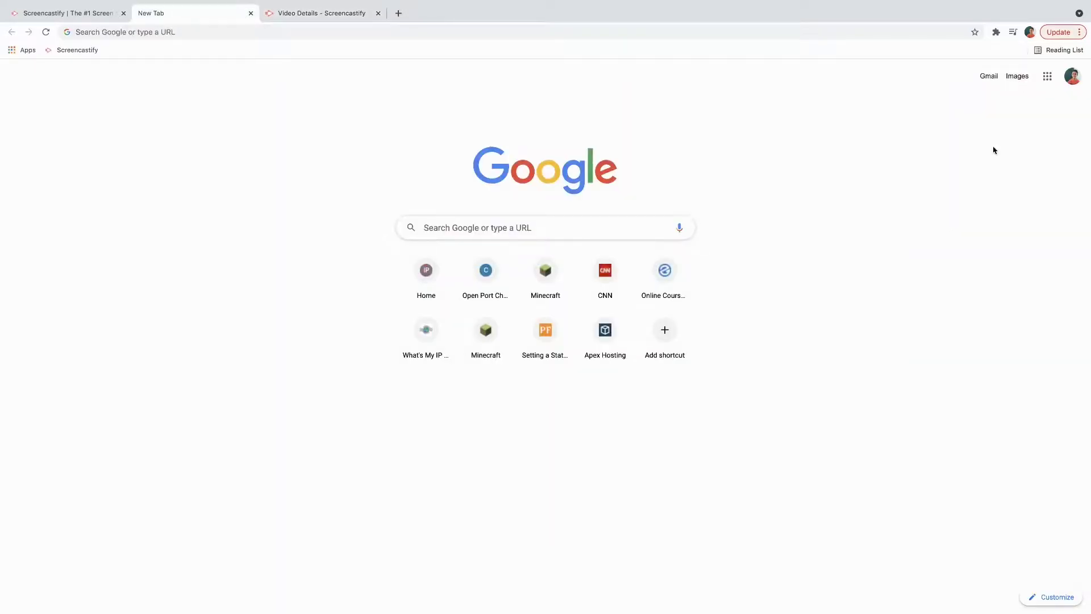
pyautogui.click(995, 32)
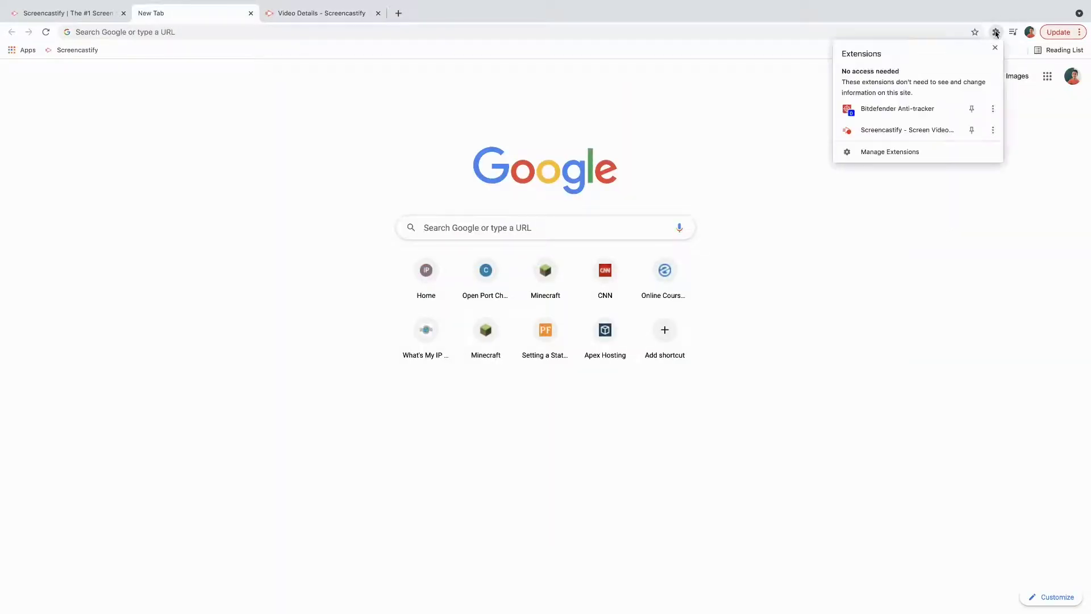
pyautogui.click(937, 132)
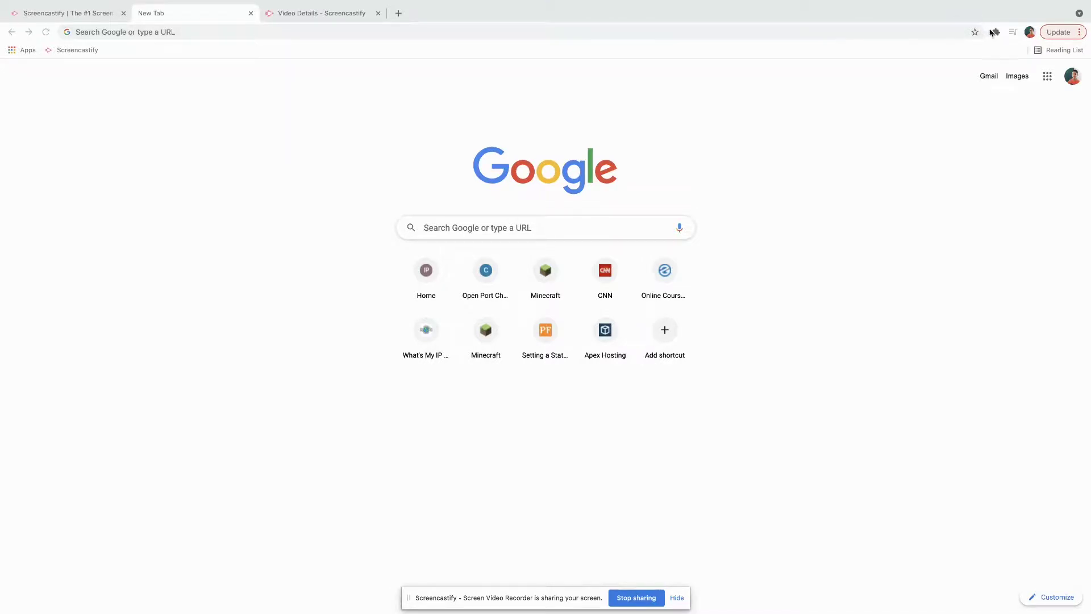
# Step: Open the My Recordings page through the Screencastify extension while the desktop recording keeps running
pyautogui.click(995, 34)
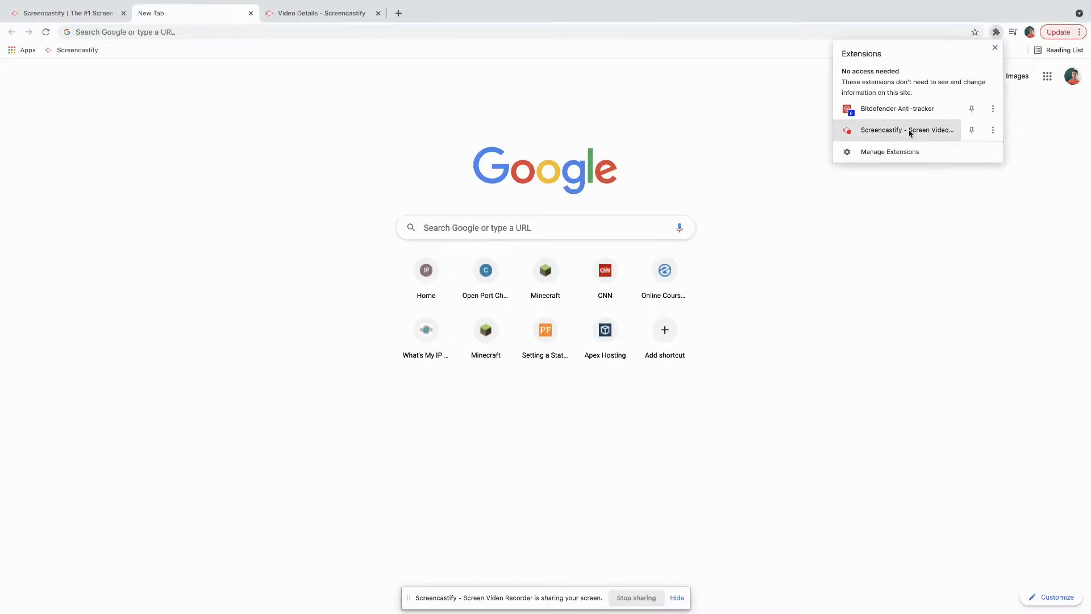
pyautogui.click(909, 132)
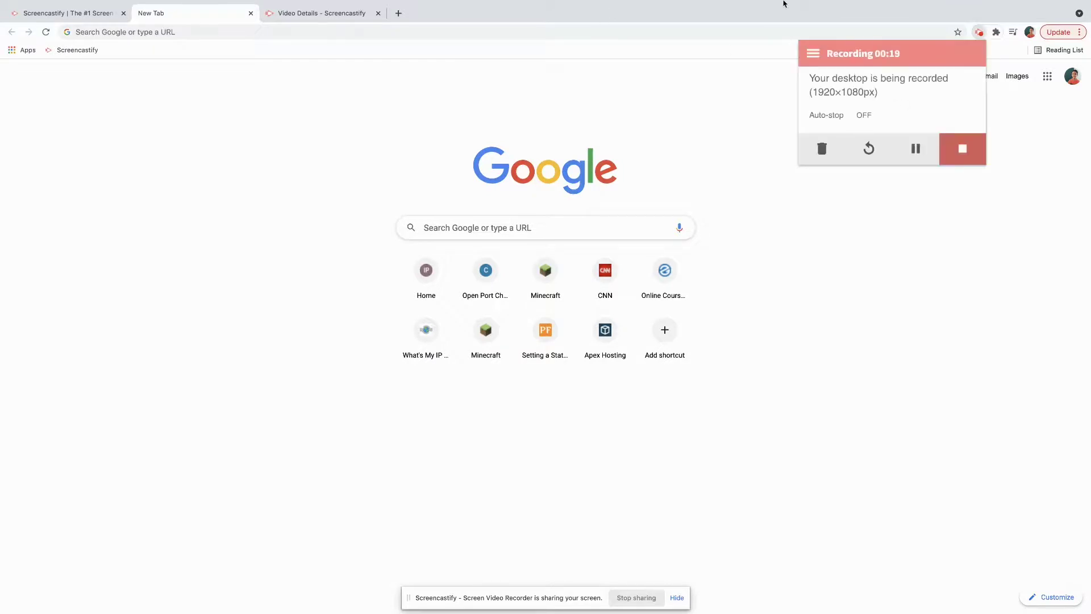
pyautogui.click(820, 53)
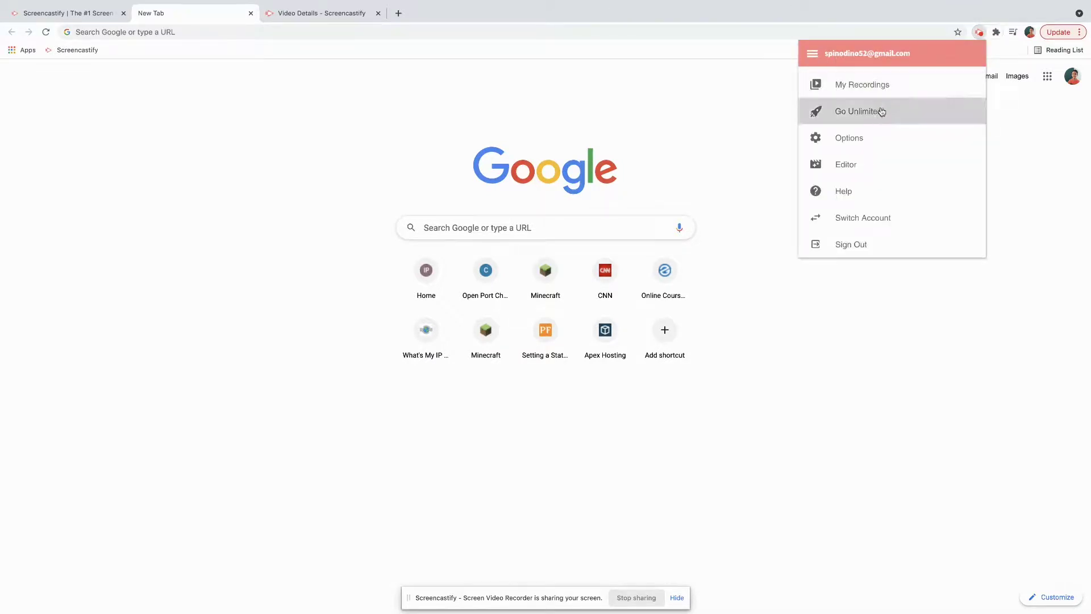
pyautogui.click(854, 86)
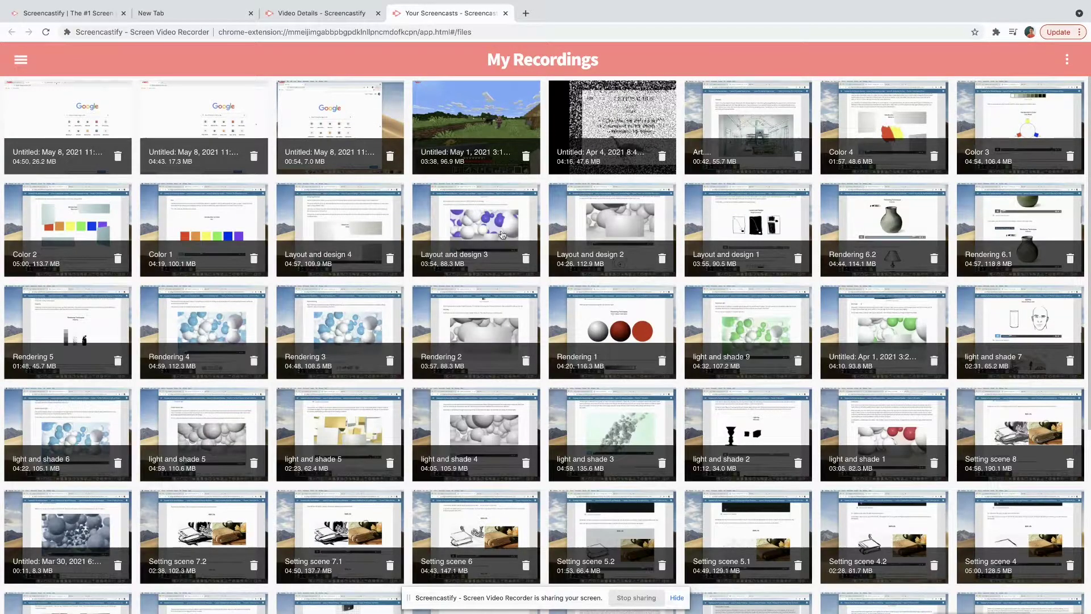
# Step: Close the My Recordings page and open Google Drive from the Google apps on a new tab
pyautogui.click(525, 13)
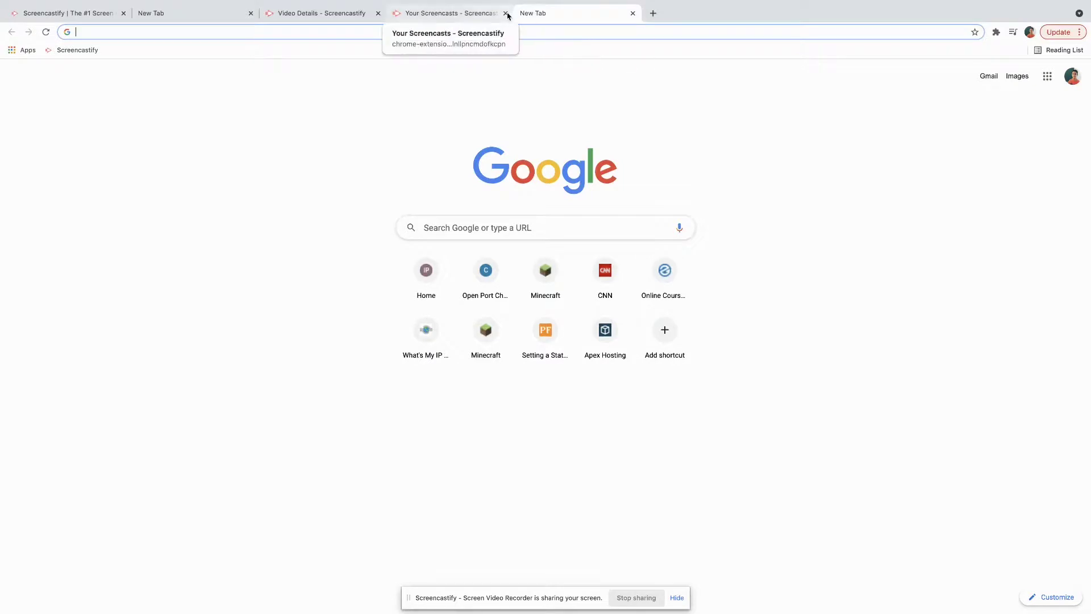
pyautogui.click(505, 13)
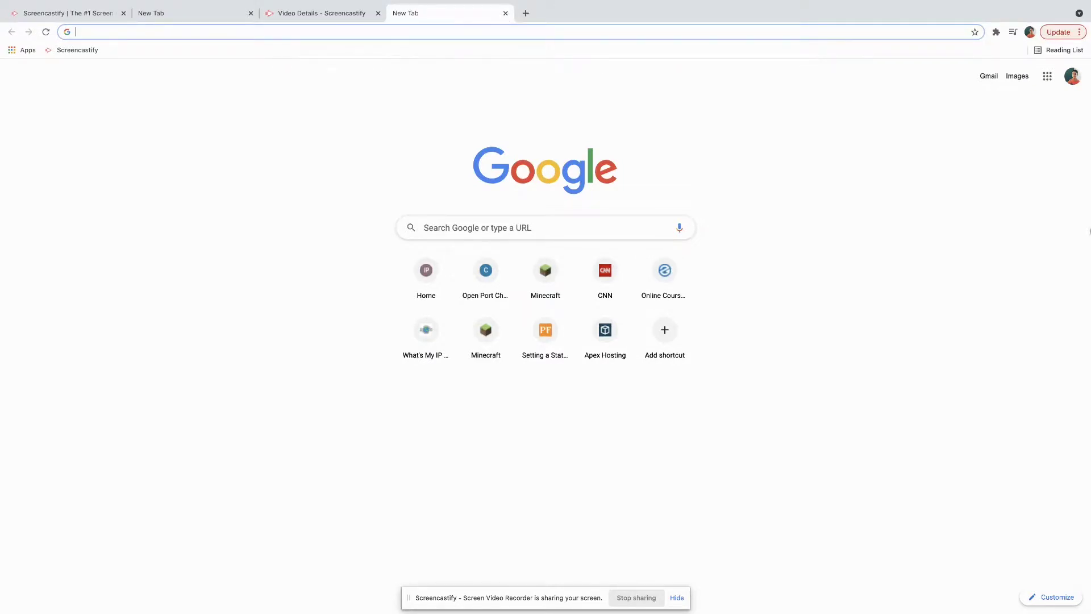
pyautogui.click(1047, 77)
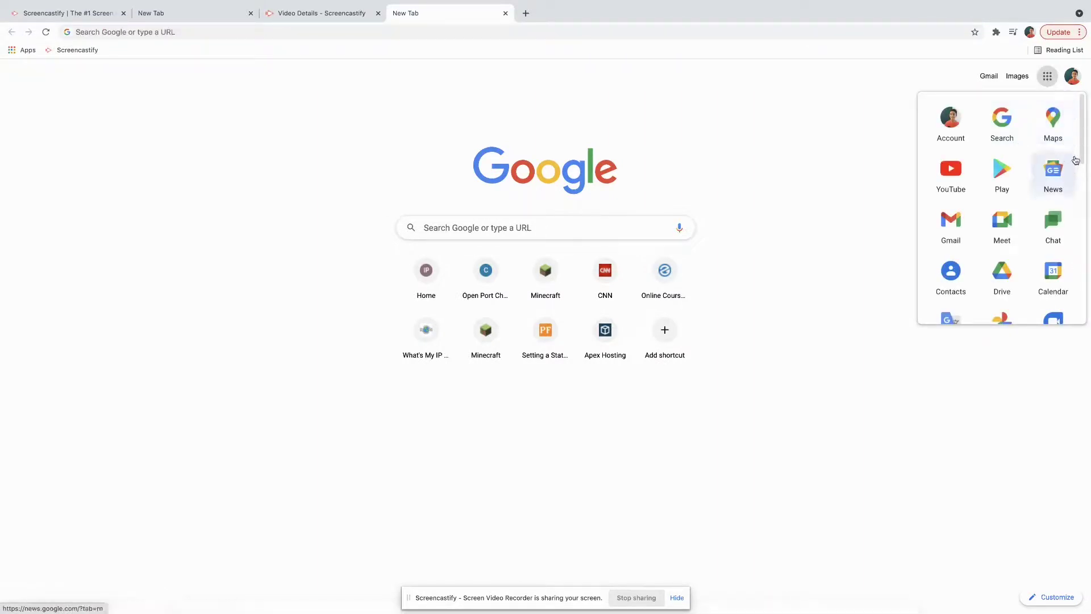
pyautogui.moveTo(1083, 151)
pyautogui.mouseDown()
pyautogui.moveTo(1090, 334)
pyautogui.moveTo(1090, 158)
pyautogui.mouseUp()
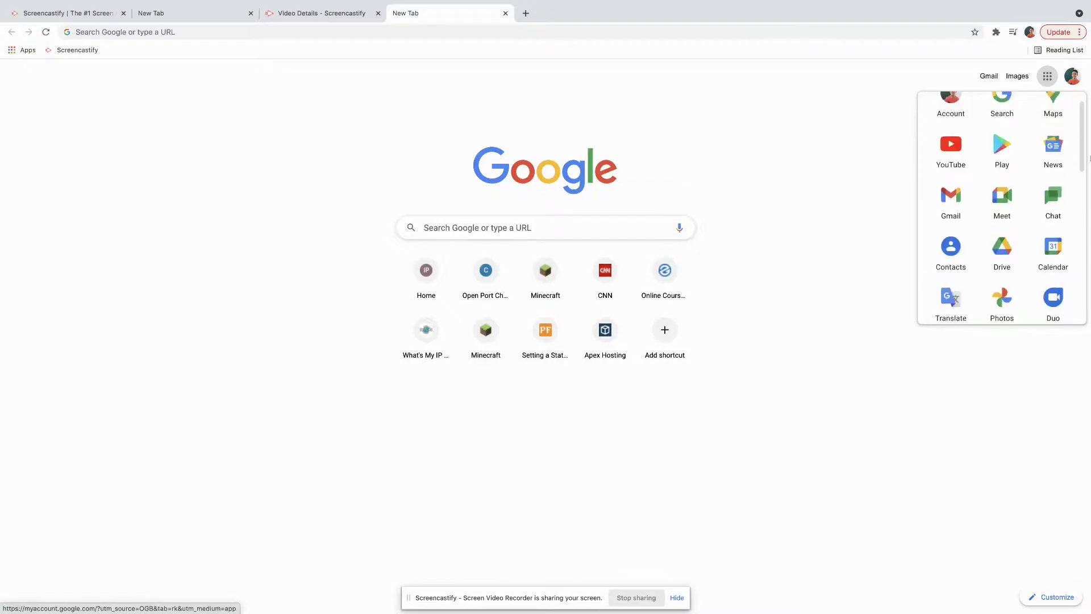
pyautogui.click(1003, 256)
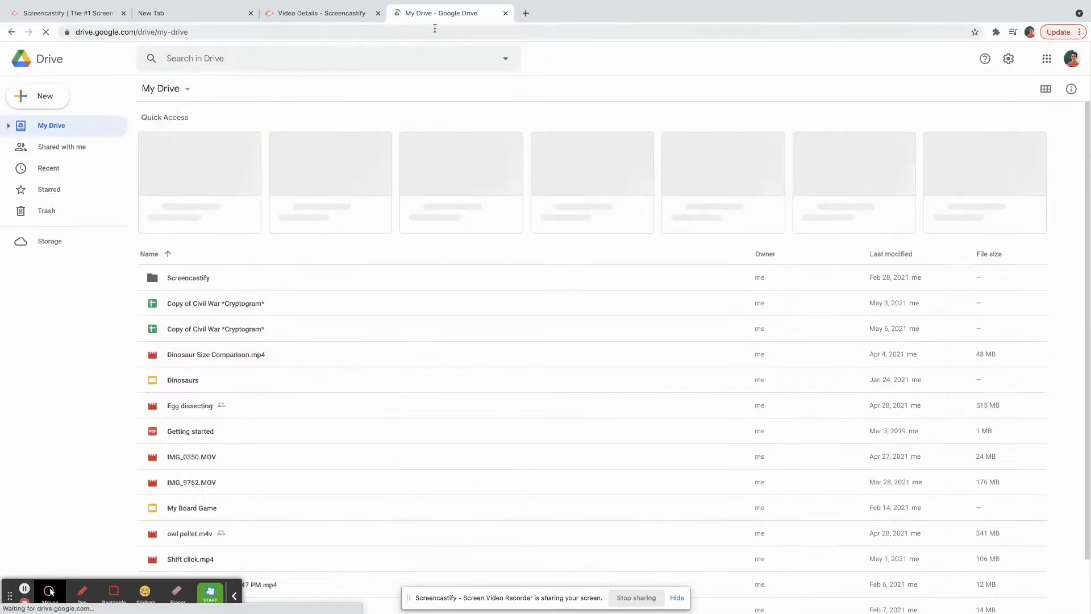
pyautogui.click(526, 13)
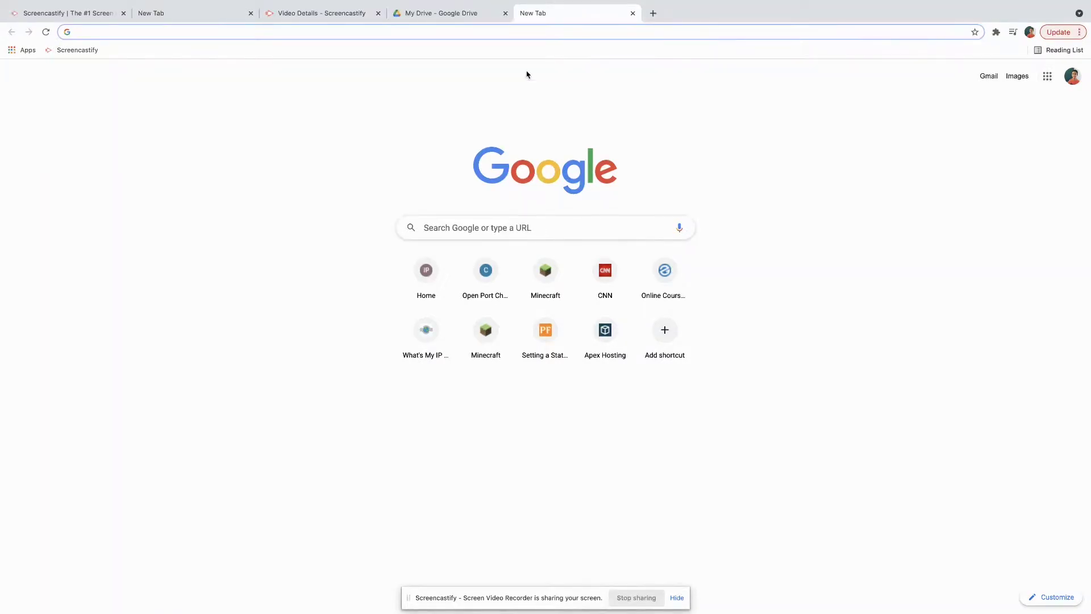
pyautogui.moveTo(420, 5)
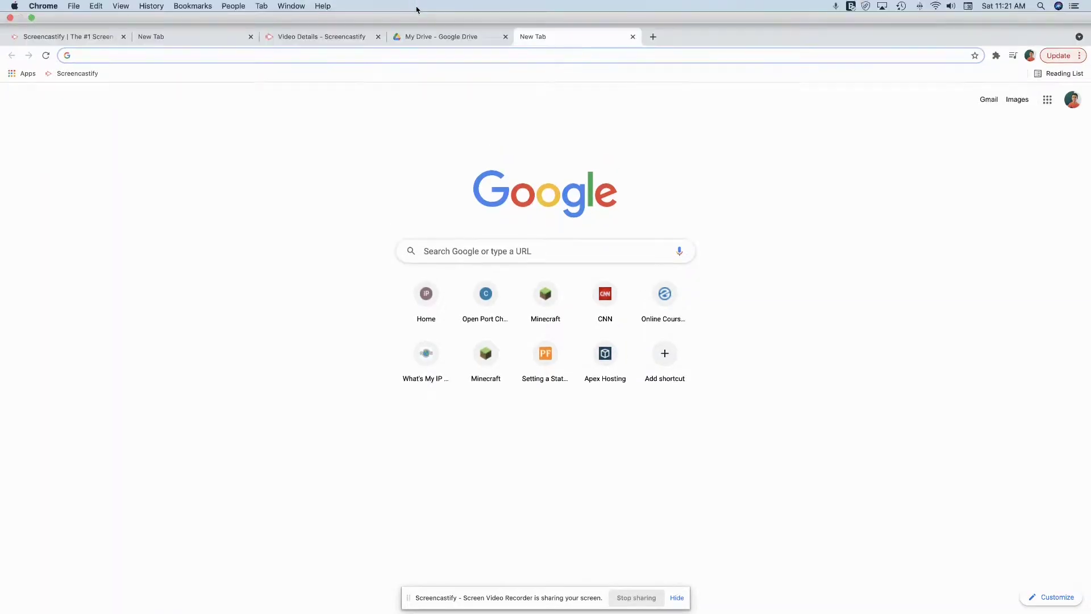
pyautogui.click(471, 37)
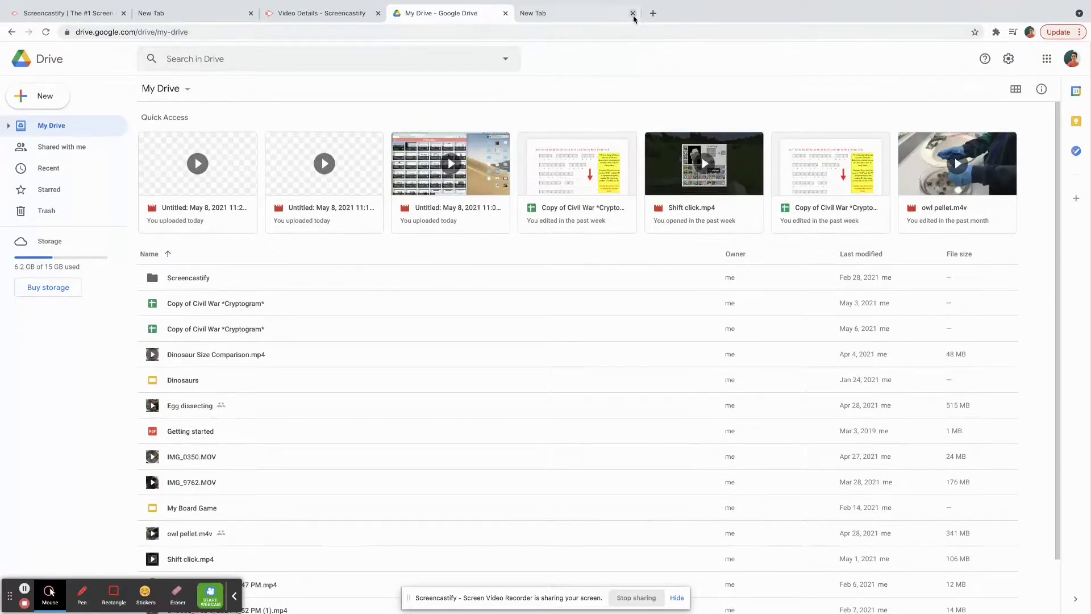
pyautogui.click(633, 14)
# Step: Upload Screencastify tutorial.mp4 from the Desktop to My Drive and dismiss the upload notice
pyautogui.click(47, 95)
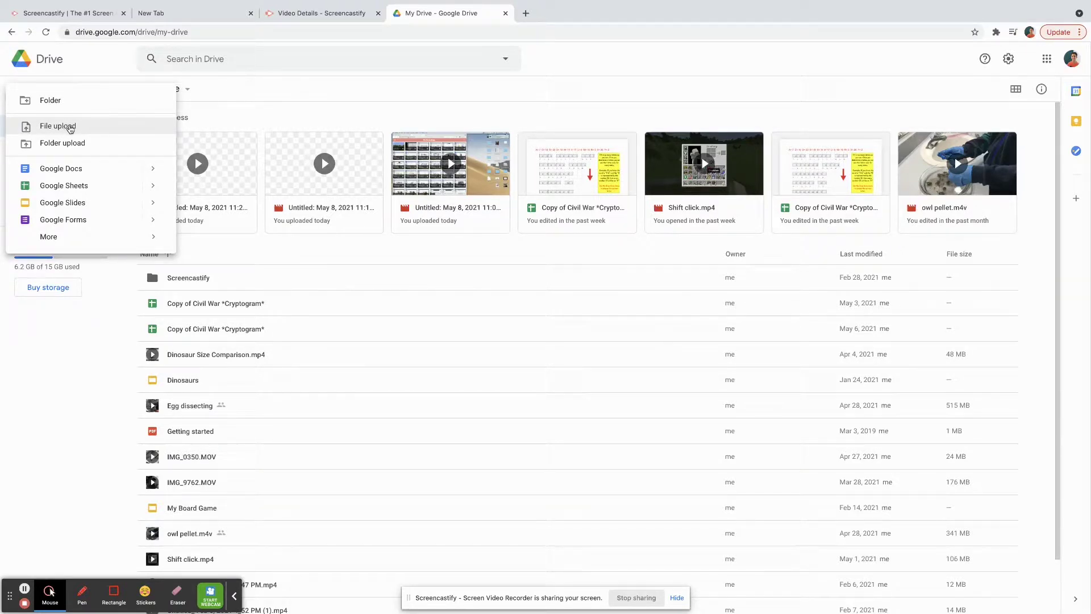
pyautogui.click(72, 128)
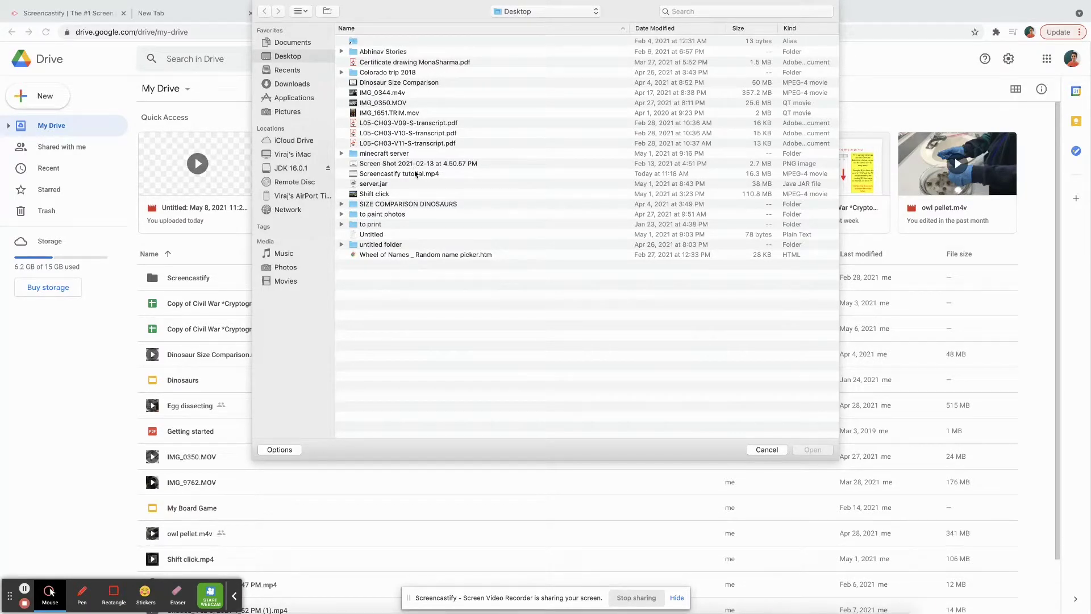
pyautogui.click(414, 174)
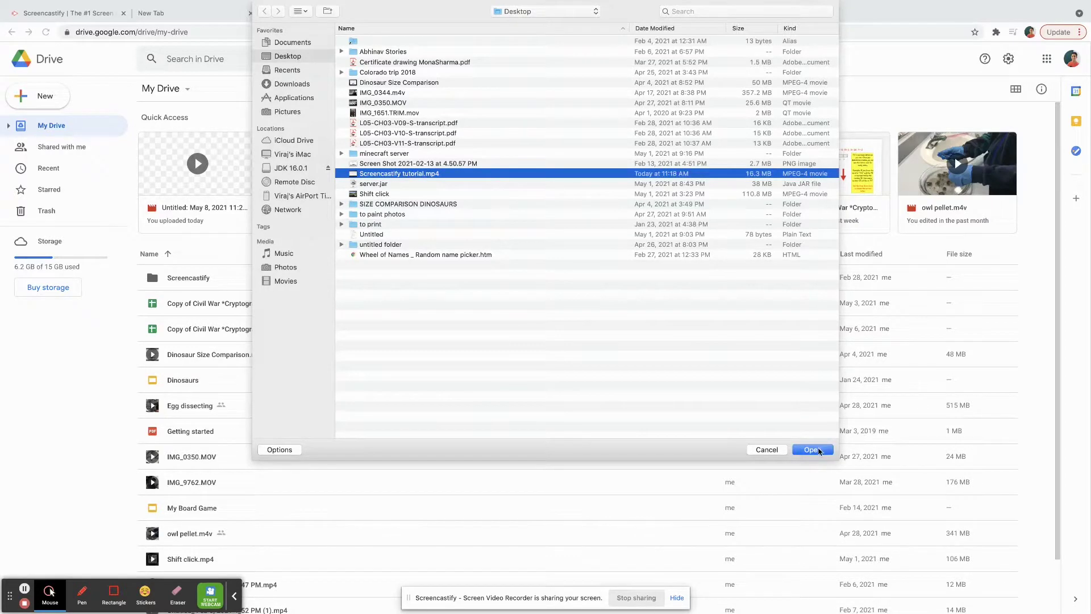
pyautogui.click(813, 449)
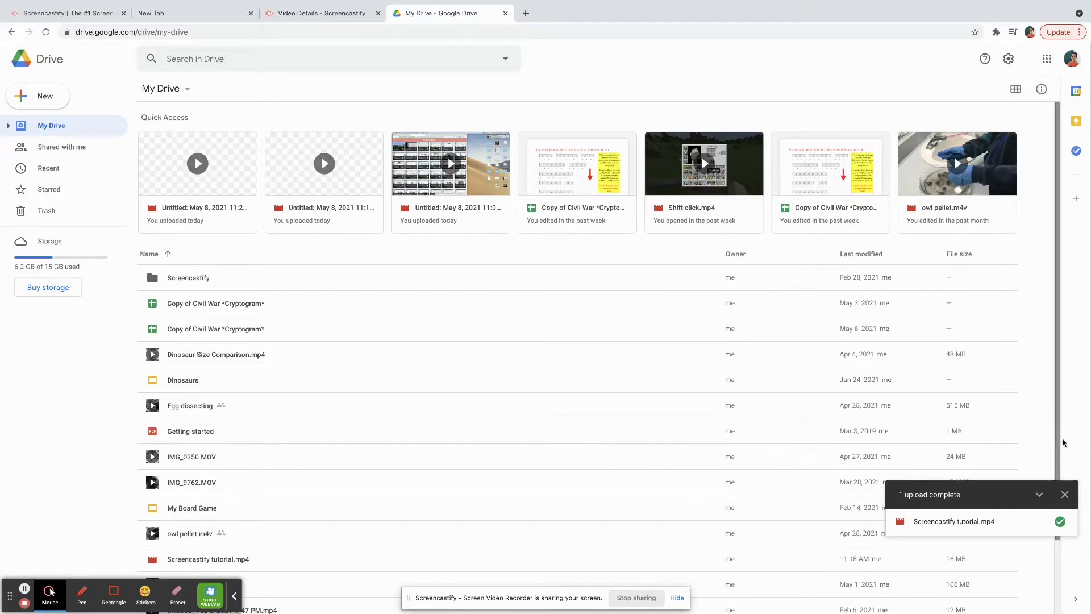
pyautogui.click(1065, 494)
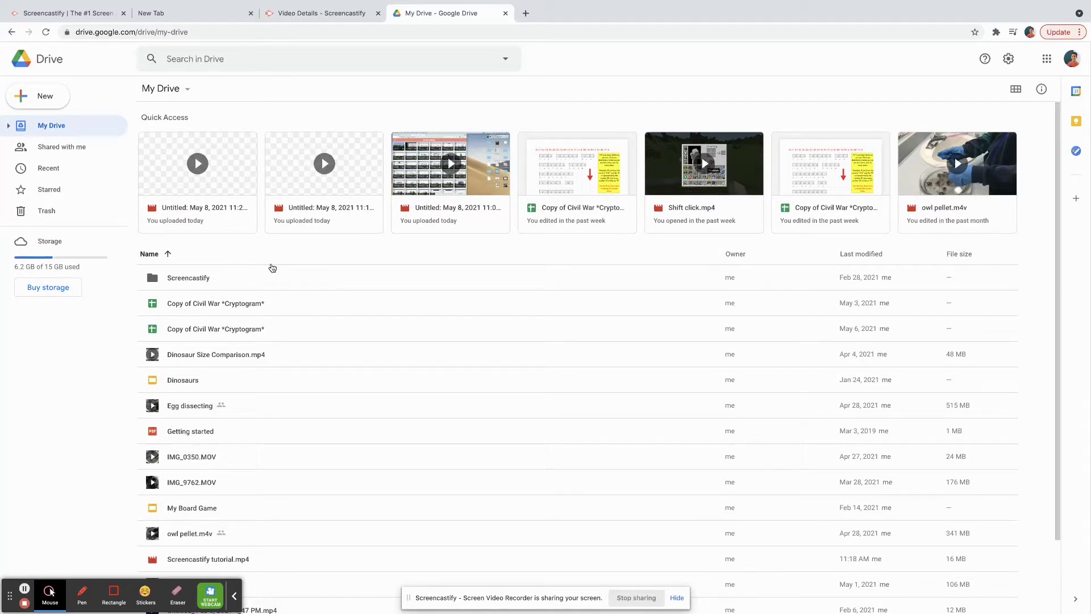
# Step: Reload My Drive and open the uploaded Screencastify tutorial.mp4 from Quick Access
pyautogui.hotkey('ctrl', 'r')
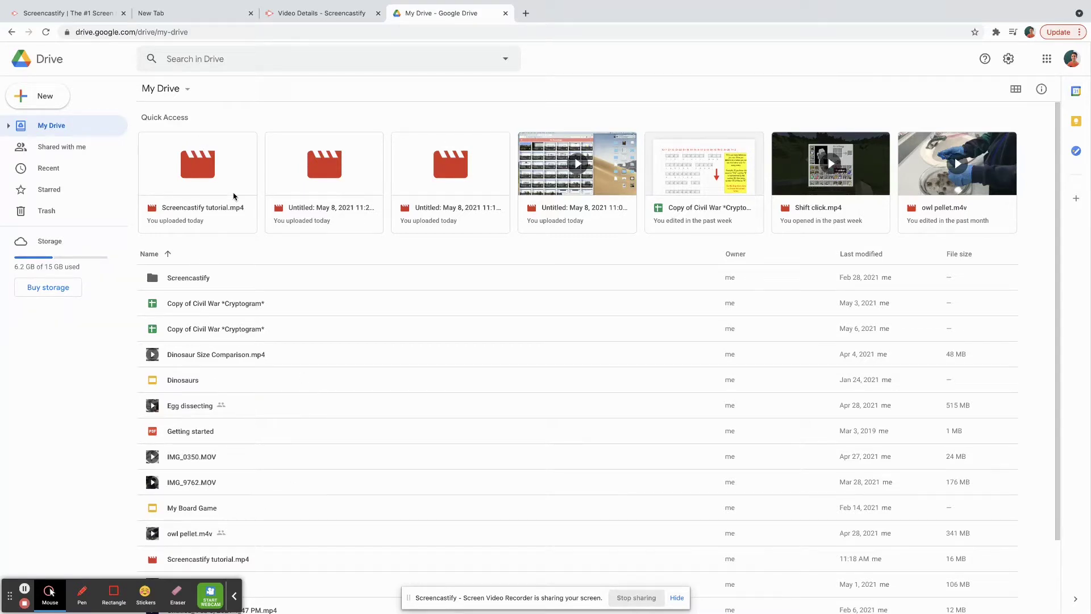
pyautogui.click(240, 206)
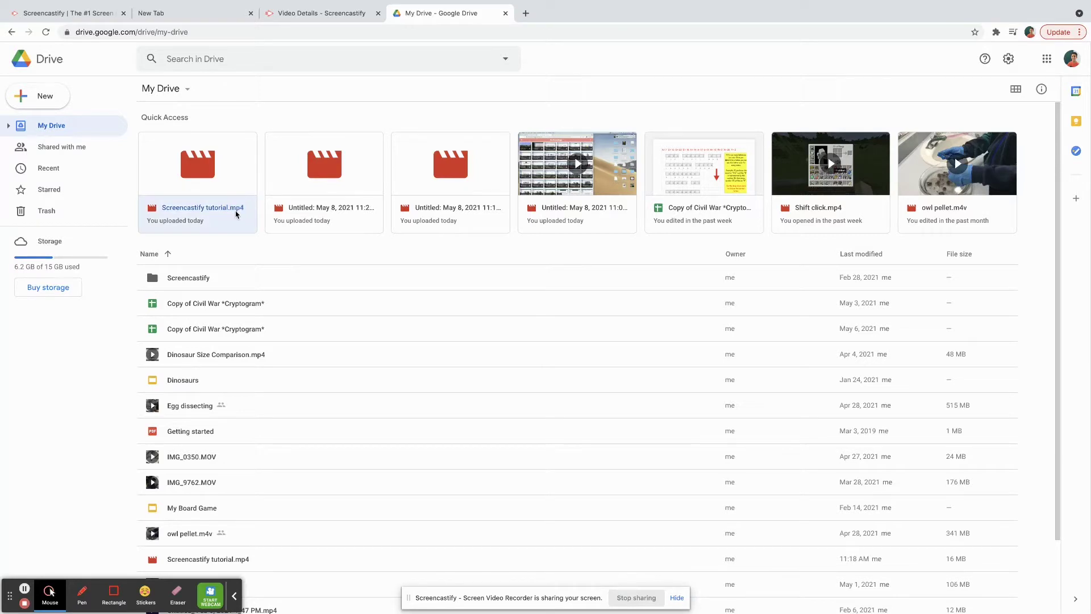
pyautogui.doubleClick(237, 211)
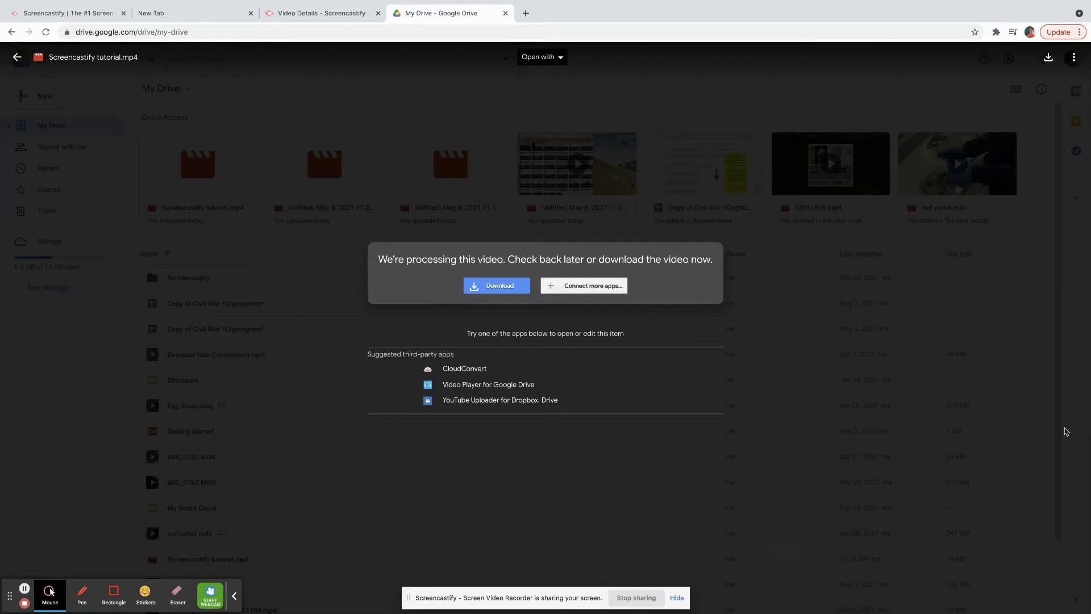
# Step: Look through the additional actions for the opened video, including Share, and return to My Drive
pyautogui.moveTo(1071, 17)
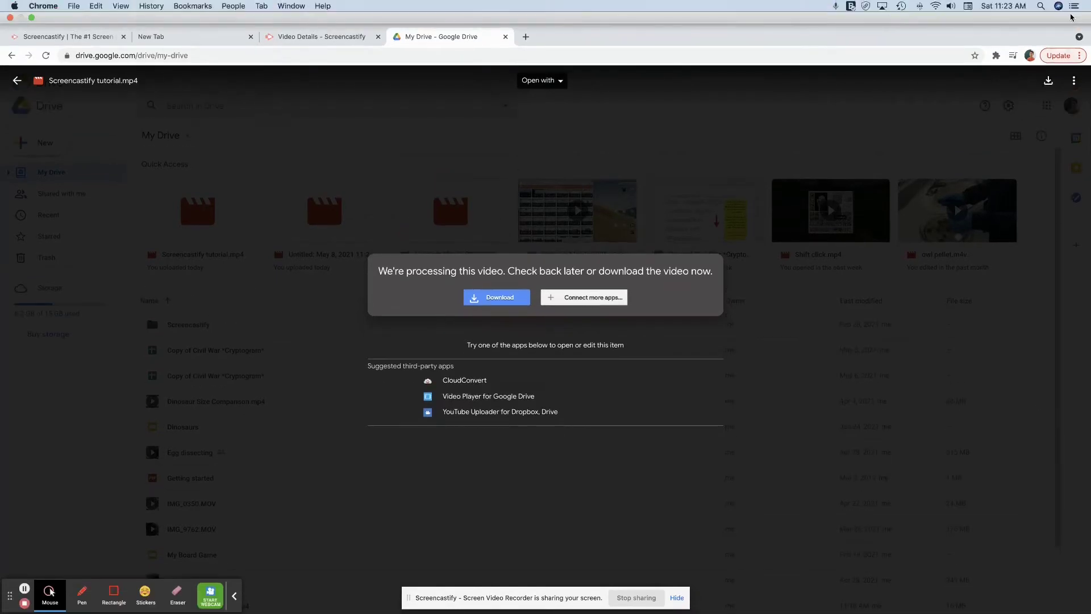
pyautogui.click(1073, 80)
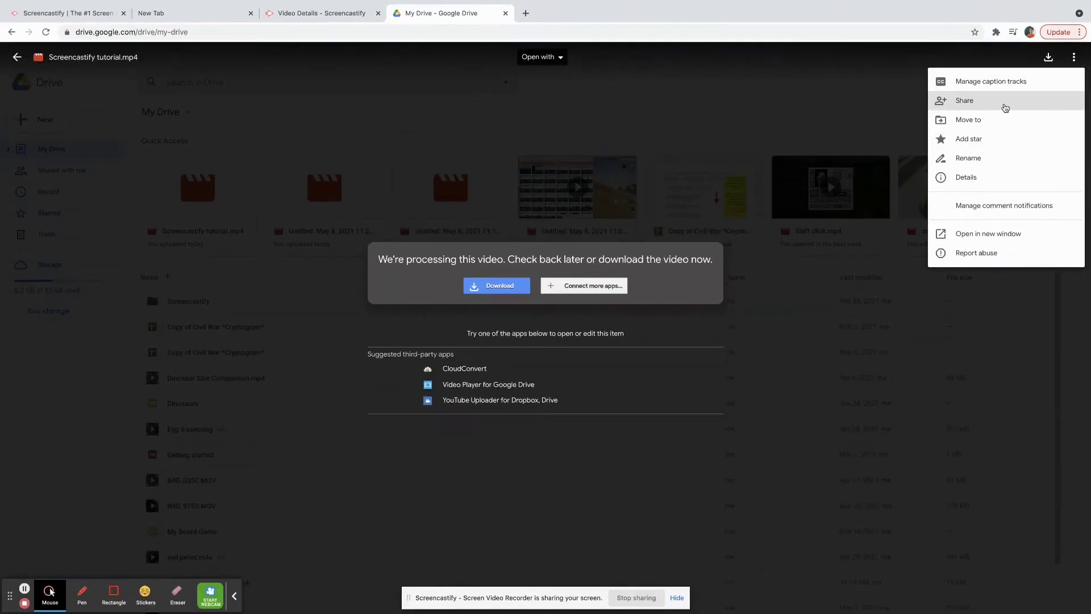
pyautogui.click(784, 91)
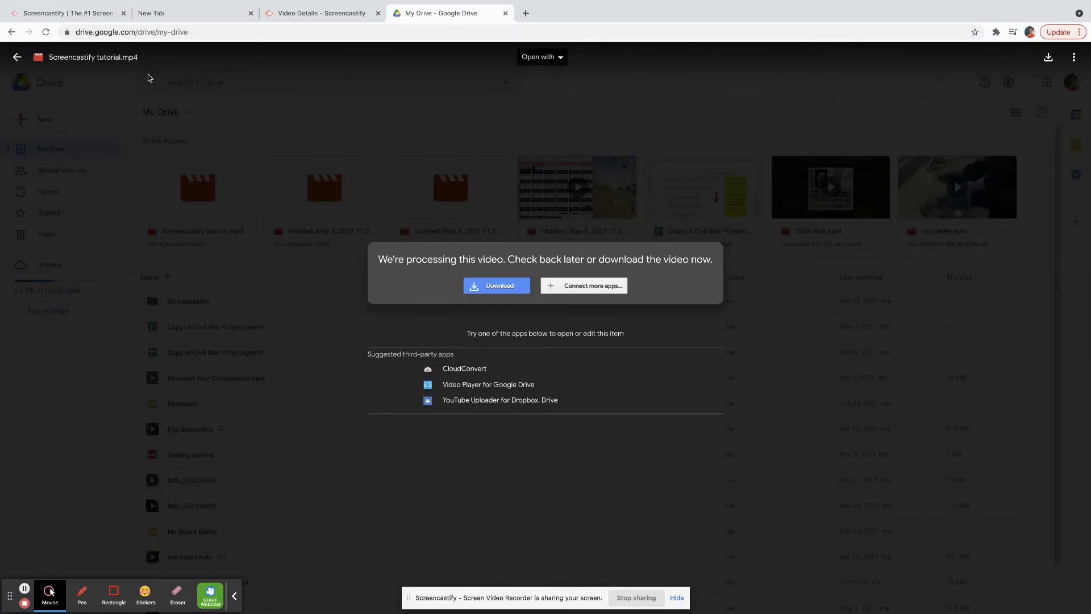
pyautogui.click(17, 57)
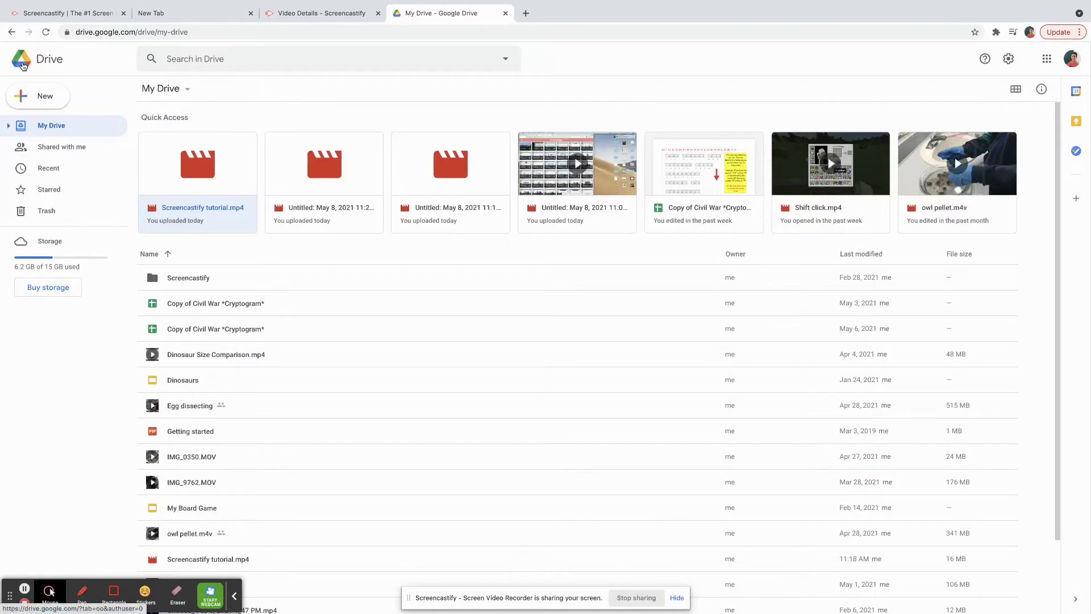